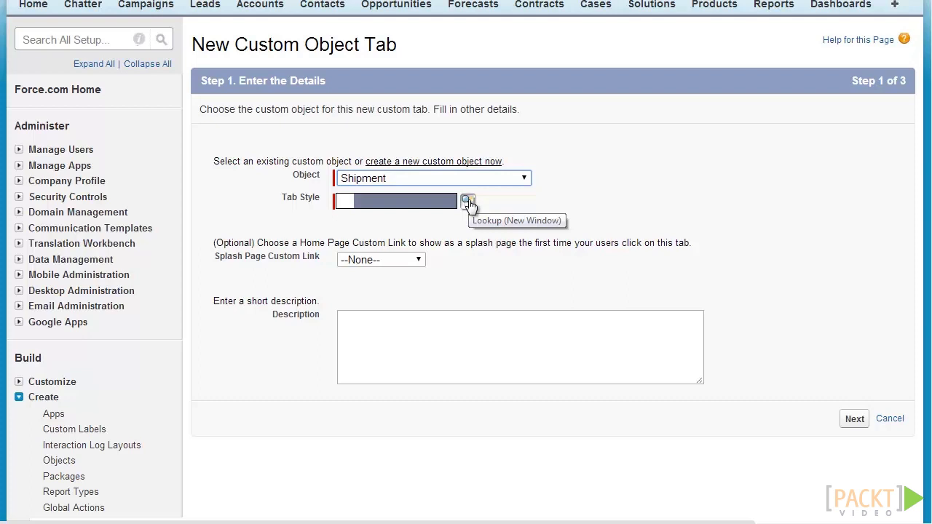
Step: Open the tab style selector for the Shipment tab and browse the available styles
click(468, 203)
drag(440, 222, 643, 85)
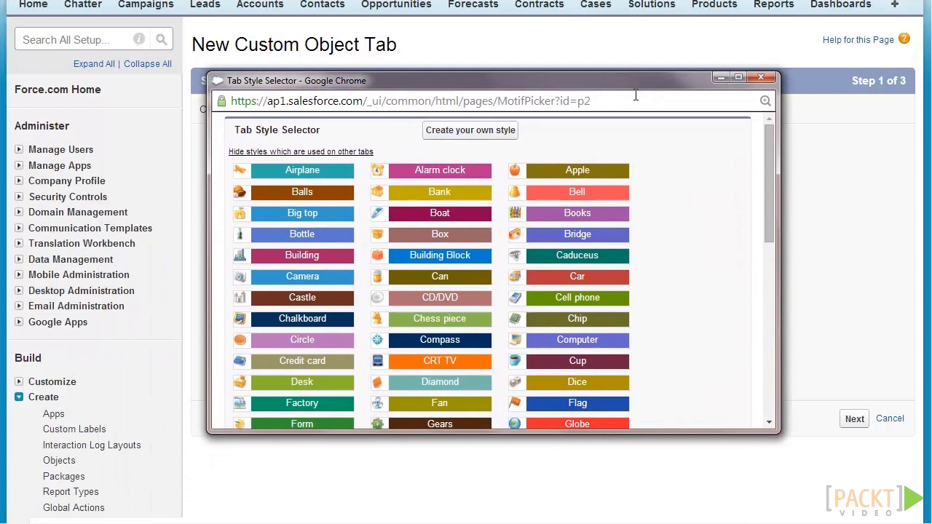
scroll(499, 186, down, 1)
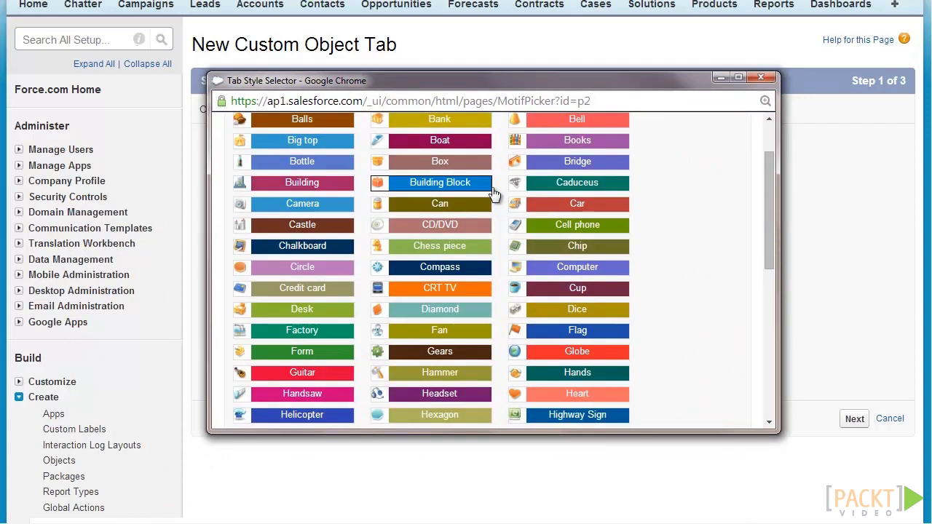
scroll(493, 193, down, 3)
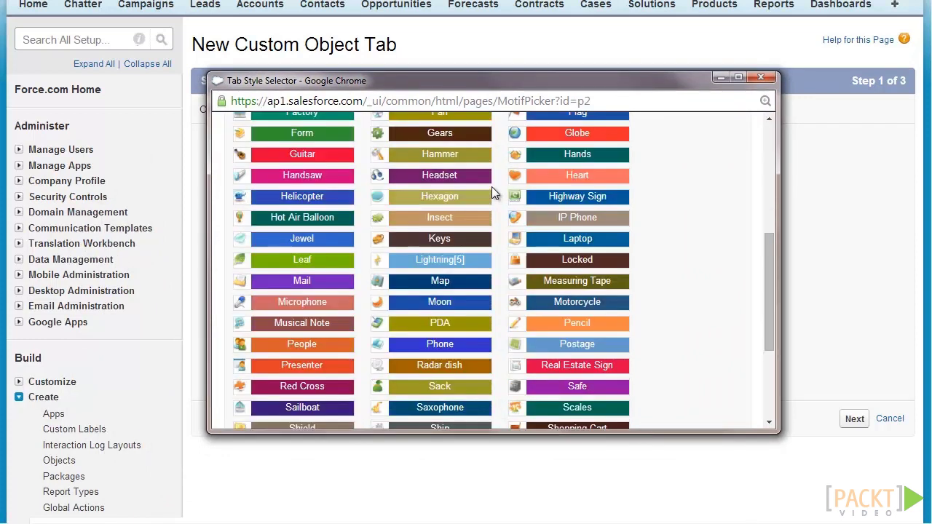
scroll(495, 185, up, 4)
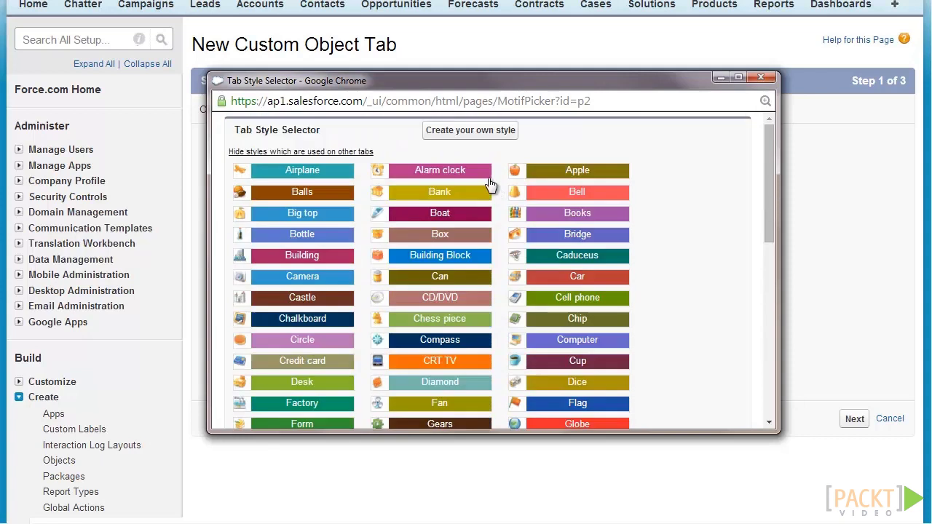
click(507, 134)
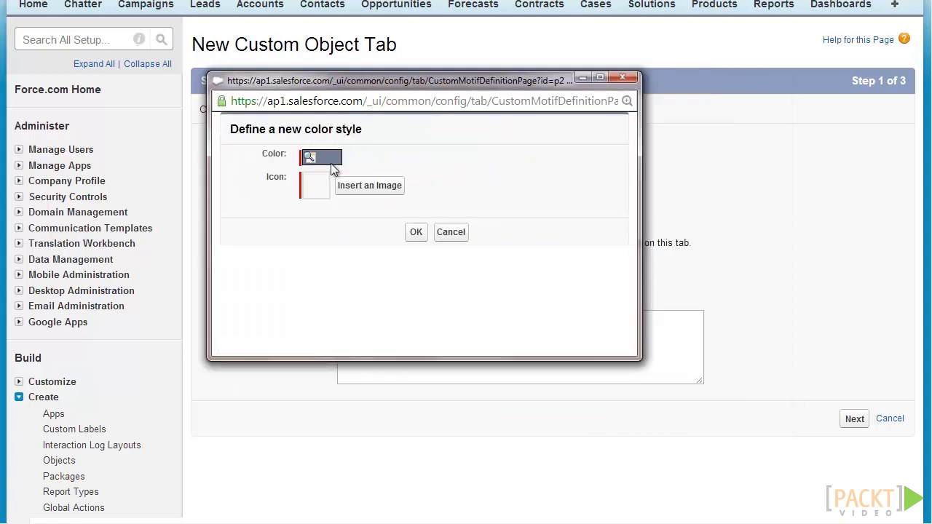
click(366, 187)
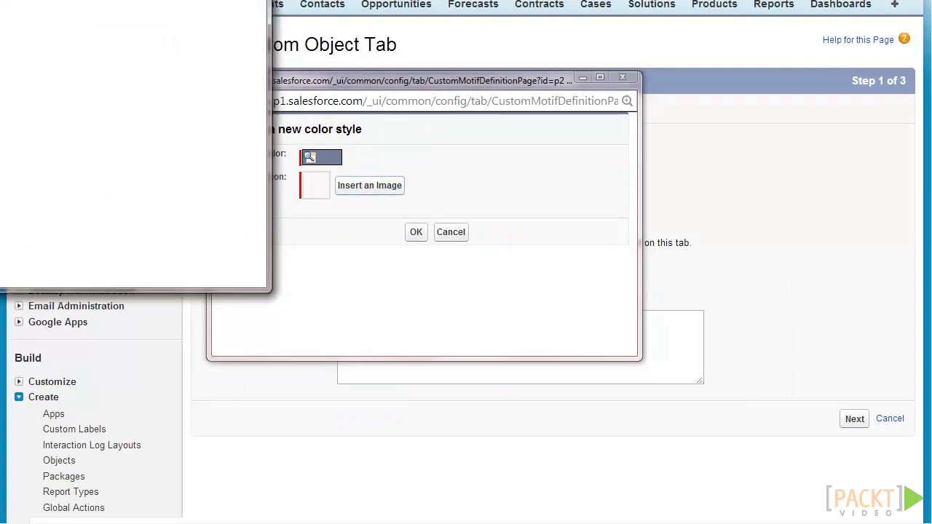
drag(625, 83, 498, 77)
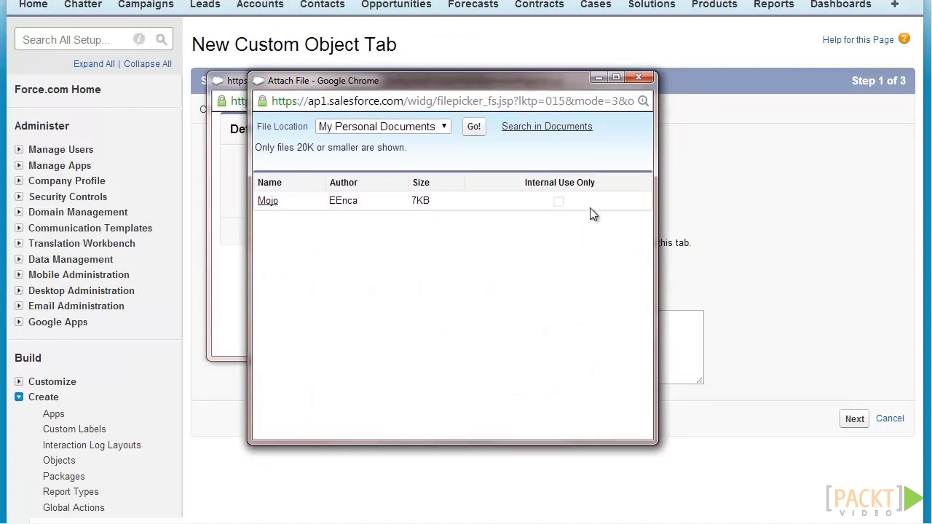
click(640, 76)
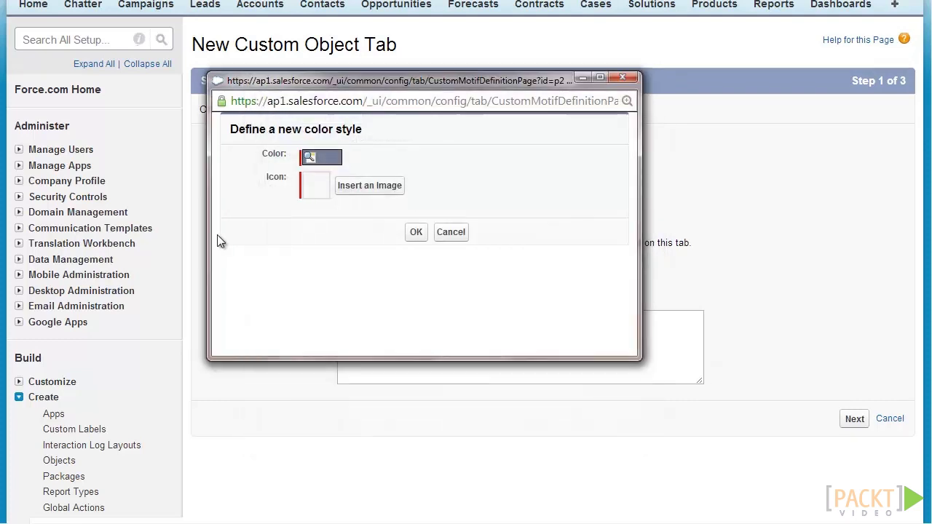
click(444, 234)
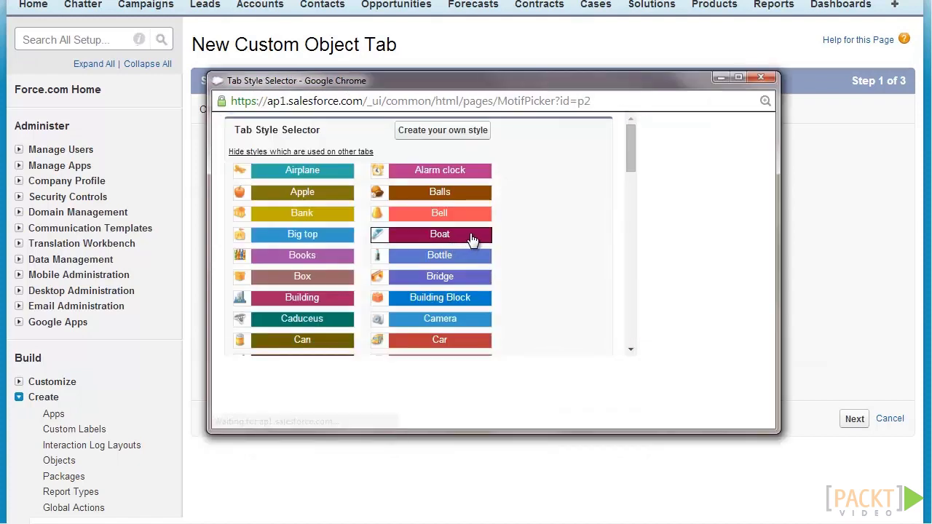
Step: Choose the Mail tab style and complete the tab details with the description "Shipment tab"
scroll(552, 353, down, 6)
click(320, 289)
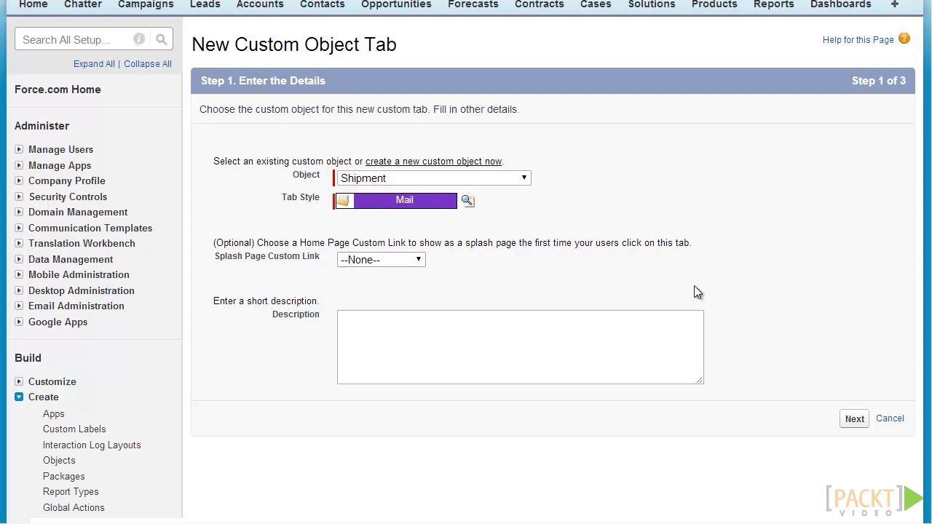
click(486, 339)
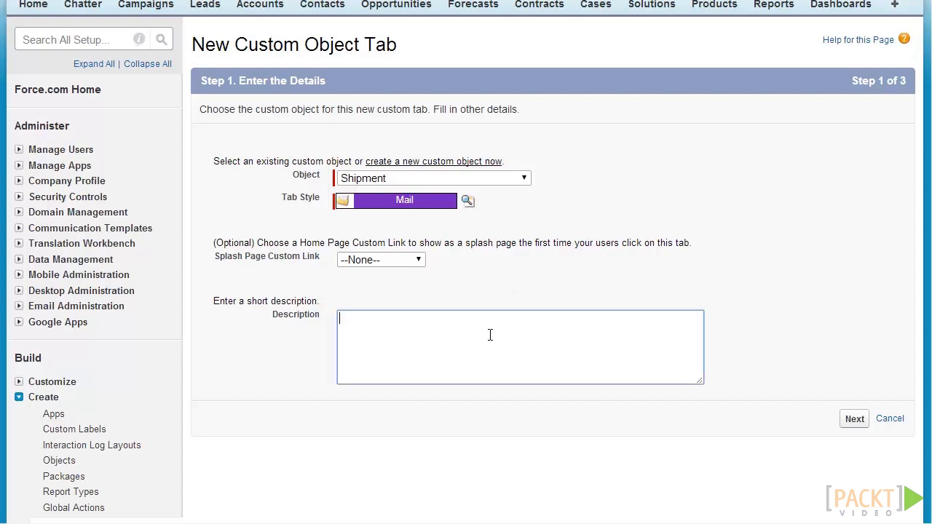
text(Shipment tab)
click(866, 421)
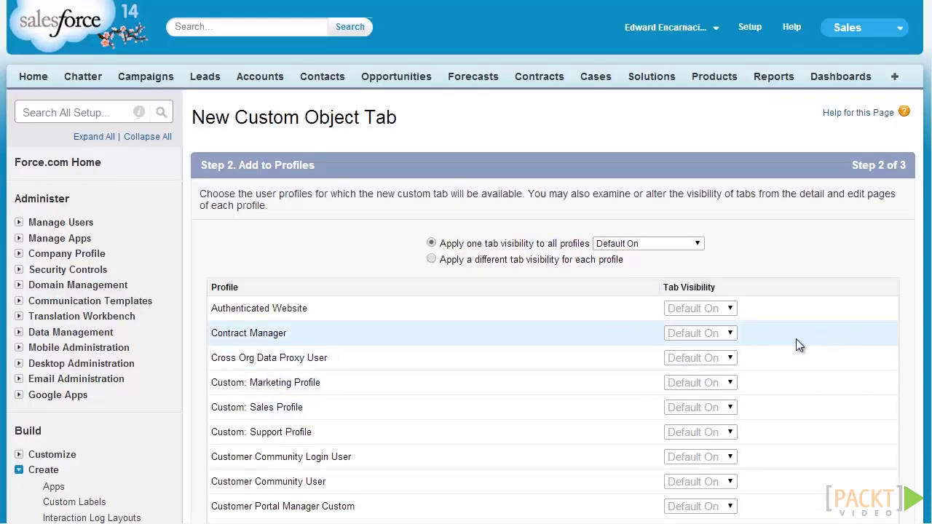
Step: Set the tab visibility of all profiles to Default Off and switch to applying a different visibility for each profile
click(648, 244)
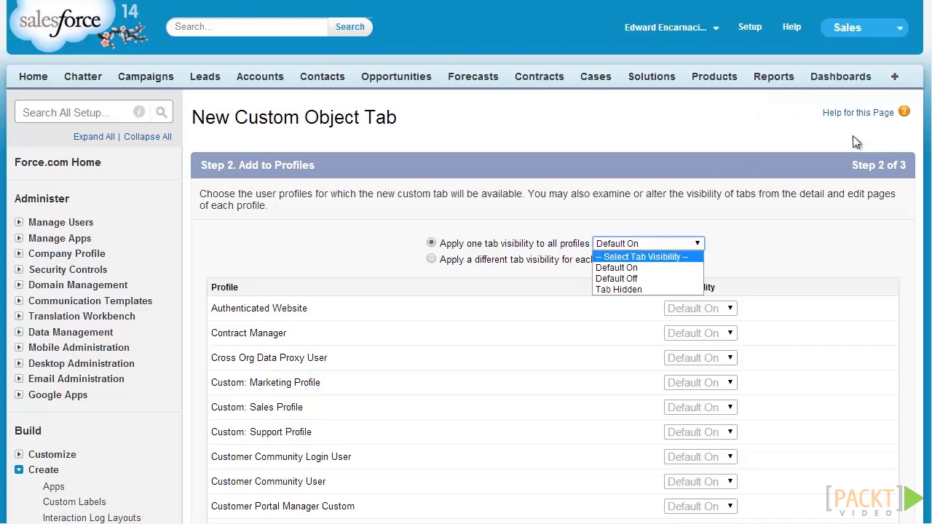
click(758, 224)
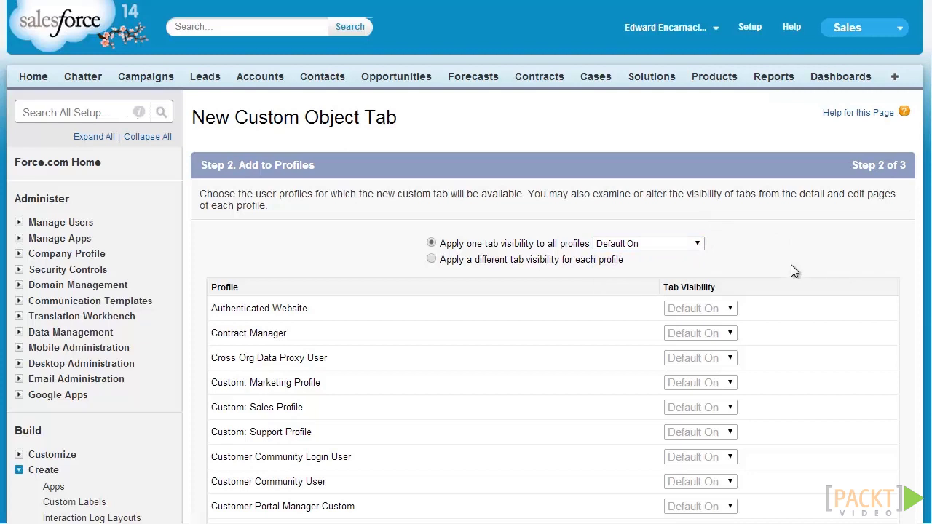
click(681, 244)
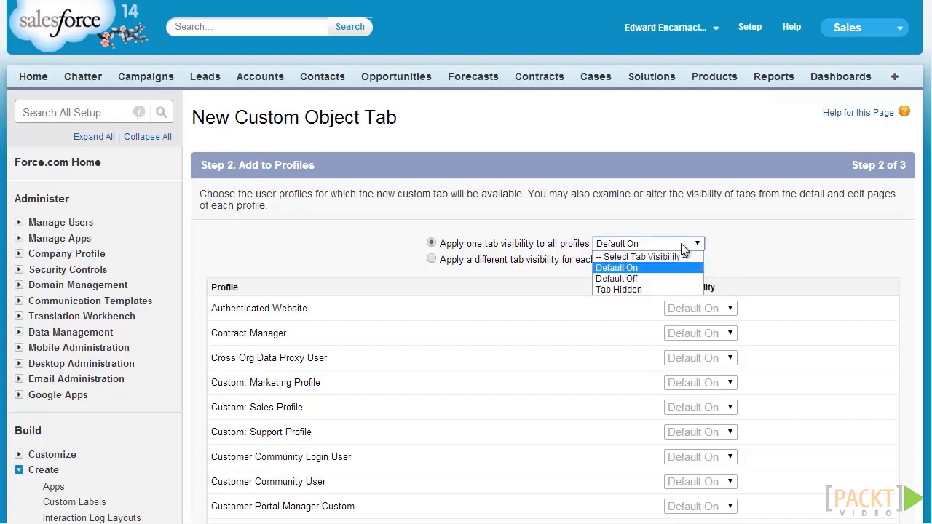
click(640, 280)
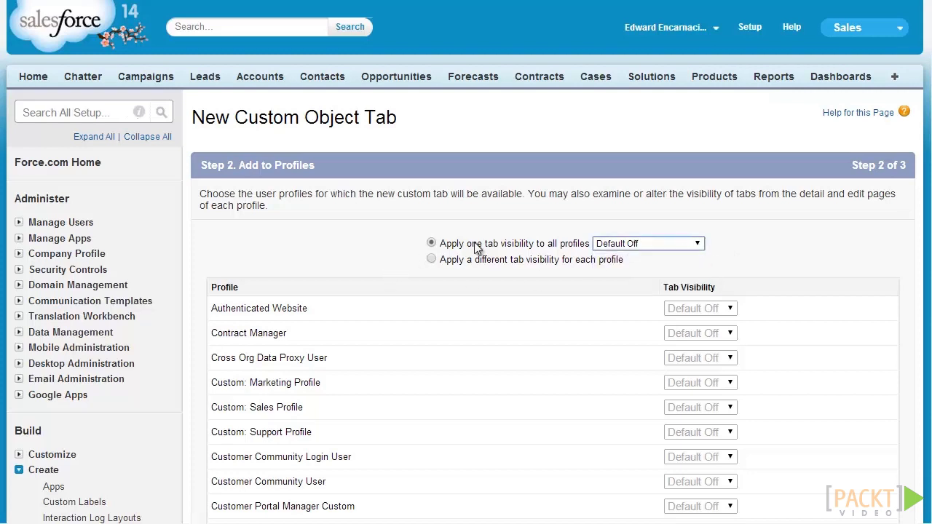
click(434, 263)
Step: Set the tab visibility to Default On for the System Administrator, Standard User and Western Sales profiles
scroll(819, 231, down, 2)
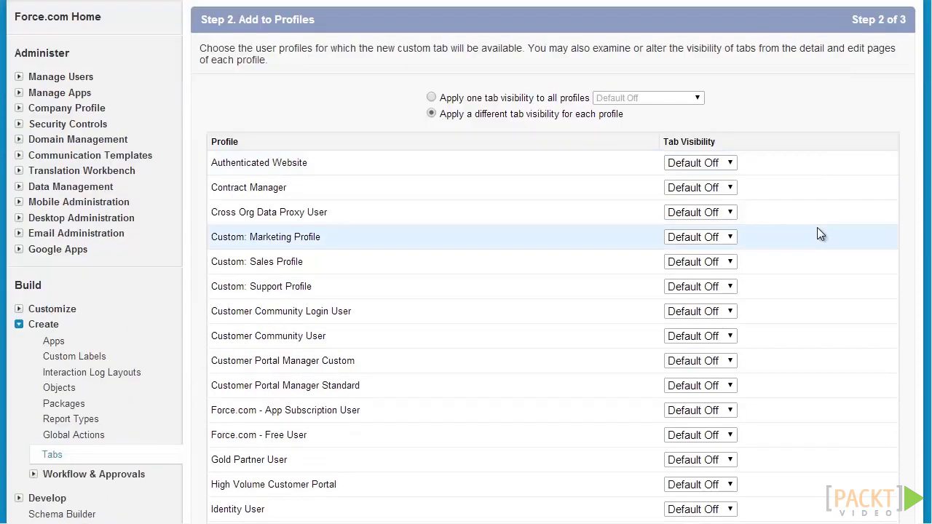
scroll(819, 233, down, 6)
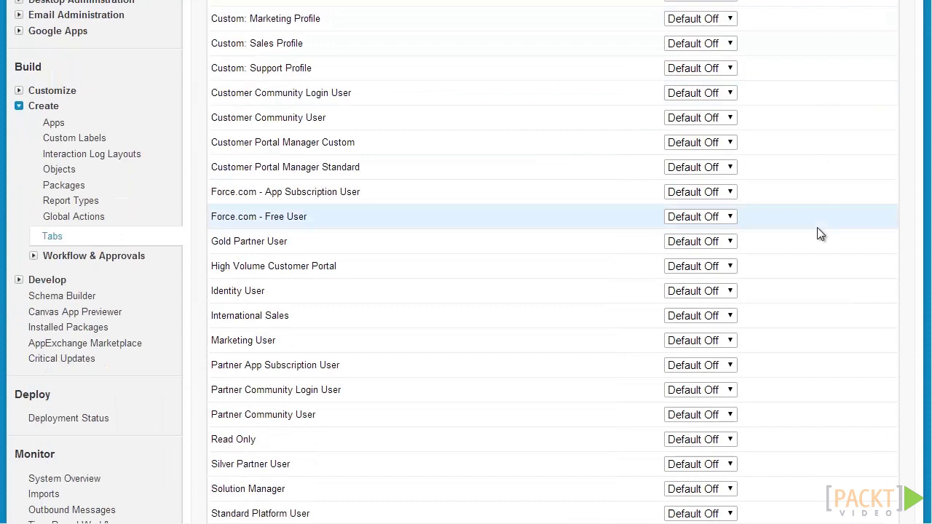
click(718, 352)
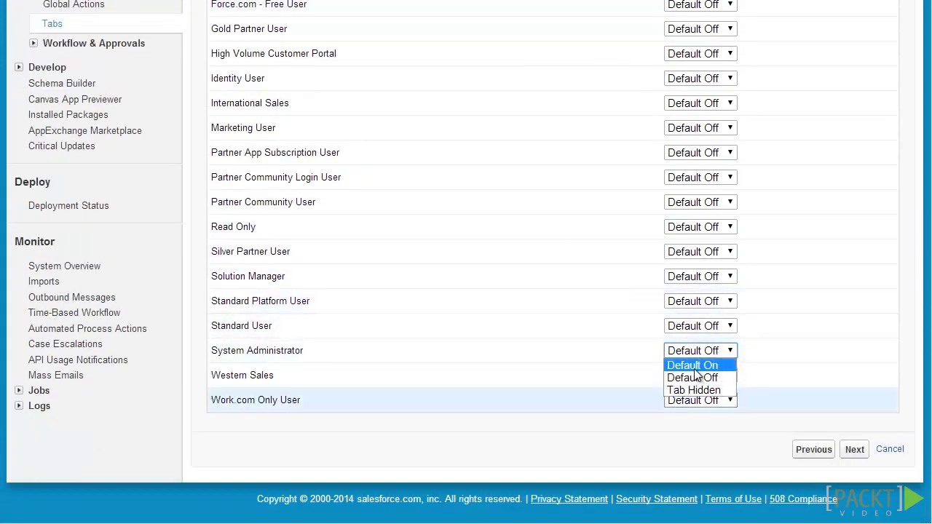
click(694, 366)
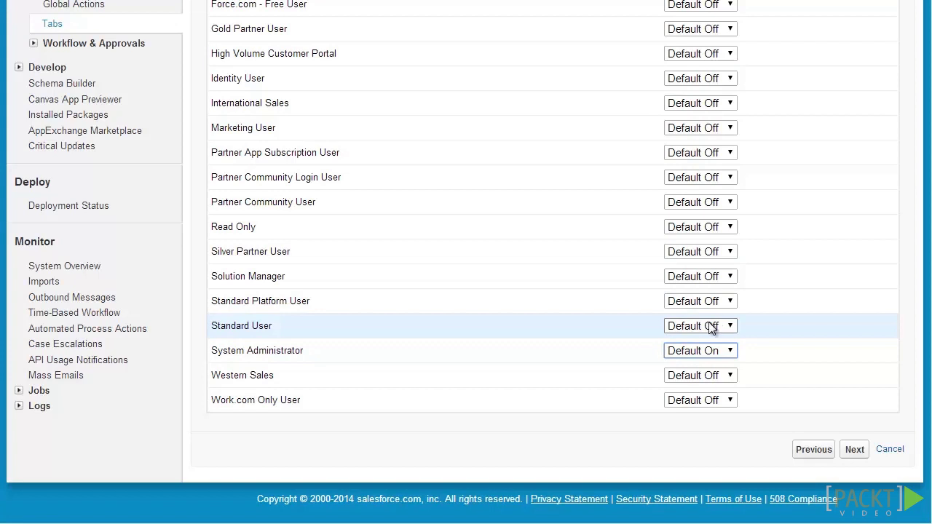
click(718, 327)
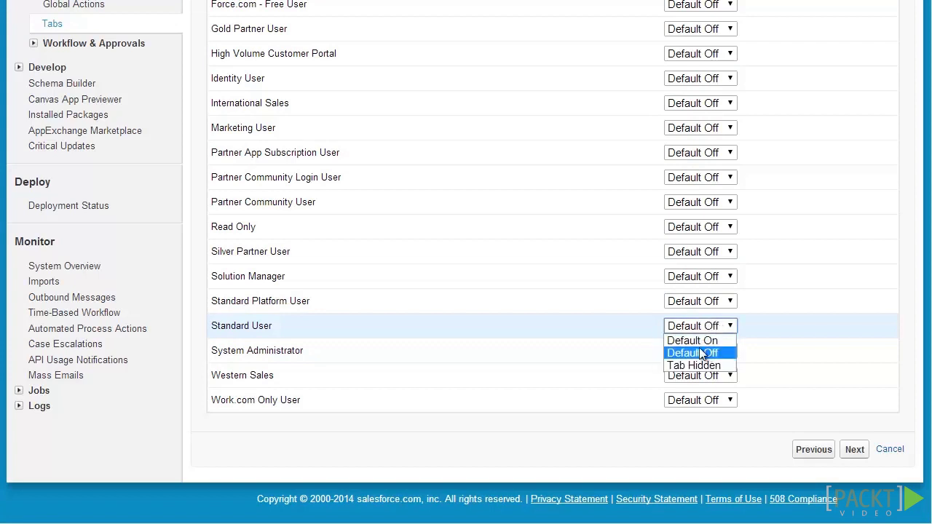
click(705, 342)
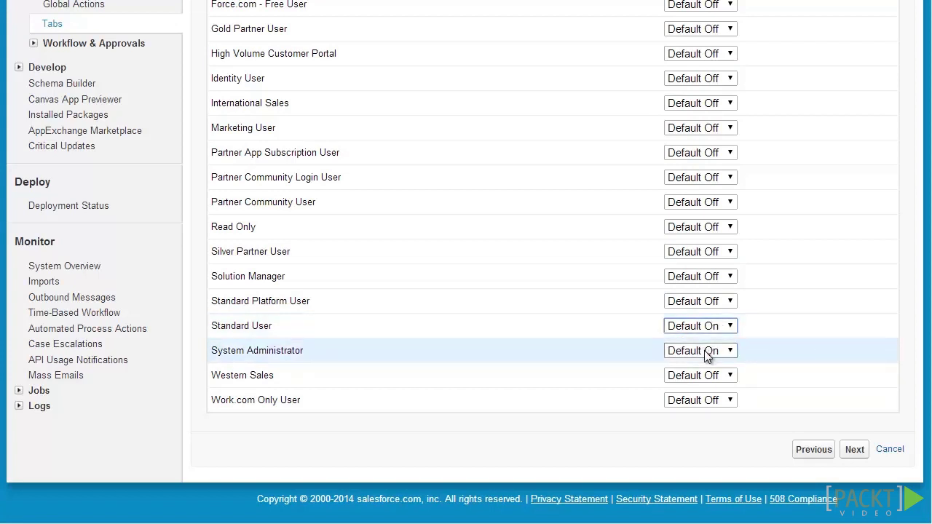
click(705, 375)
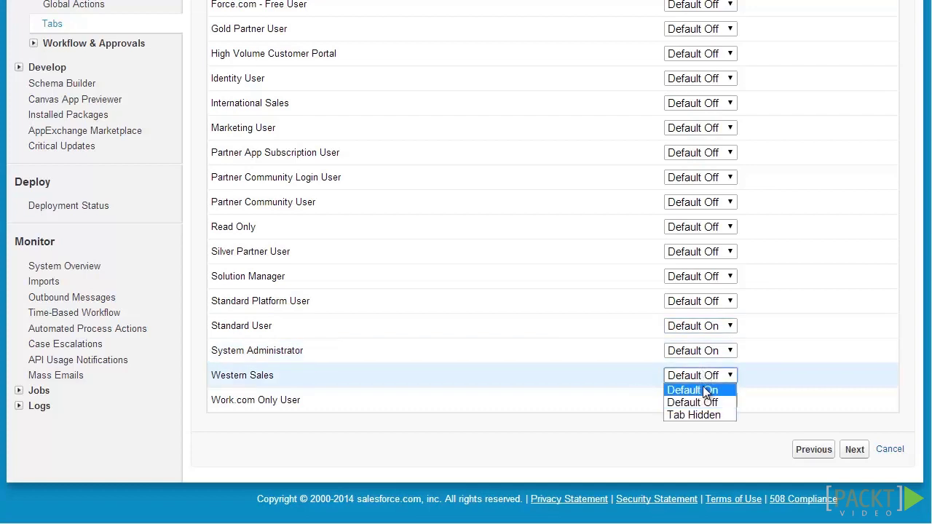
click(704, 390)
Step: Set the tab visibility to Default On for the International Sales, Custom: Sales Profile and Custom: Support Profile profiles
scroll(706, 382, up, 6)
scroll(702, 415, down, 1)
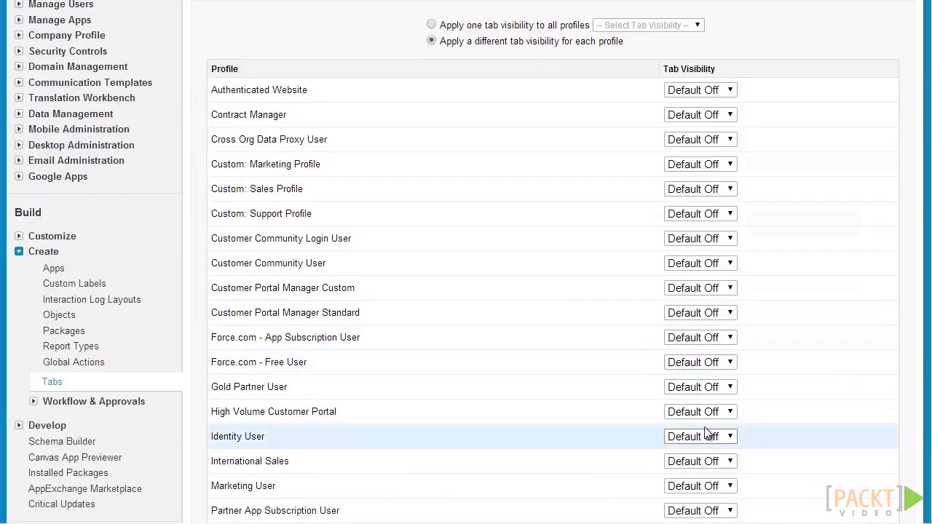
click(712, 462)
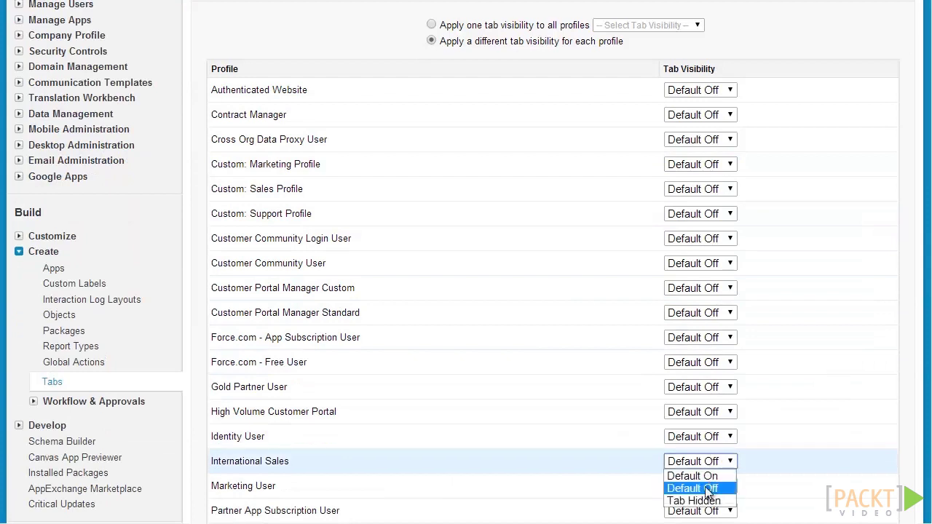
click(703, 476)
click(680, 191)
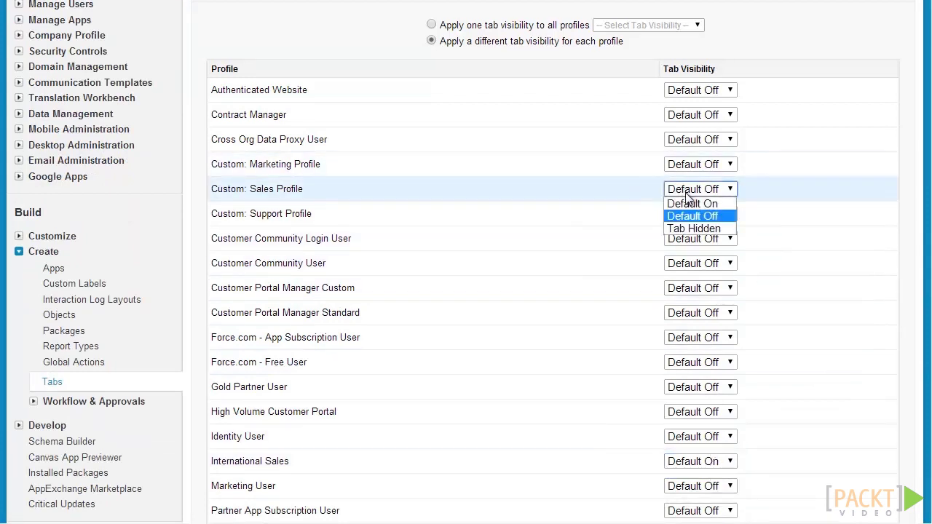
click(691, 199)
click(697, 215)
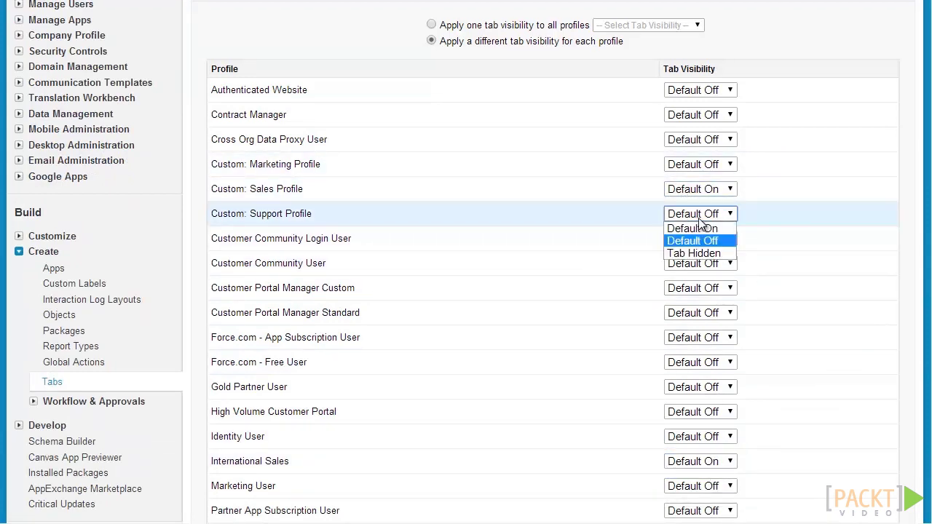
click(697, 225)
Step: Set Tab Hidden for Partner App Subscription User, Partner Community Login User and Partner Community User, and proceed to the custom apps step
scroll(710, 232, down, 4)
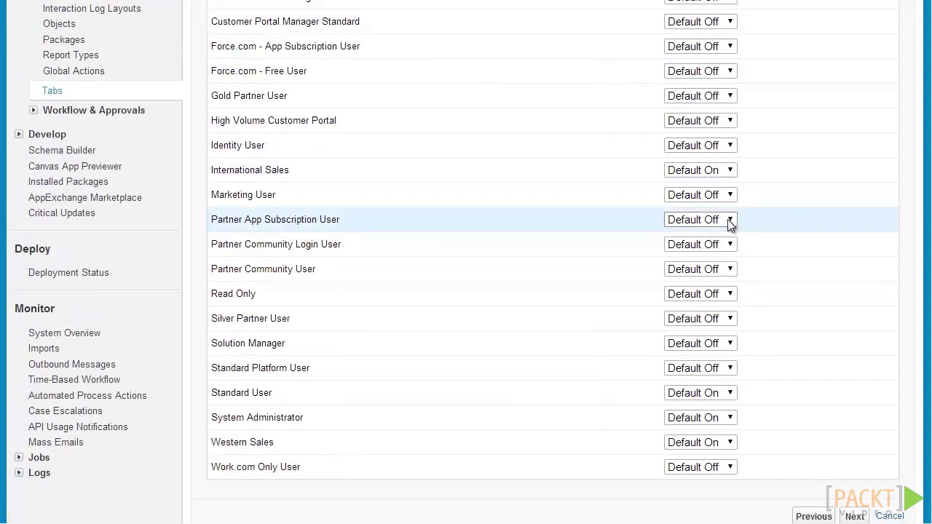
click(730, 221)
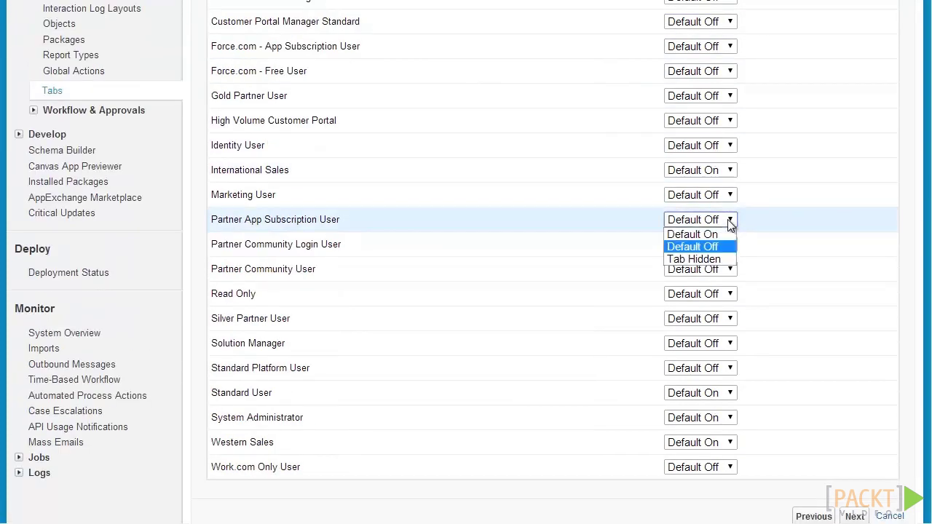
click(713, 260)
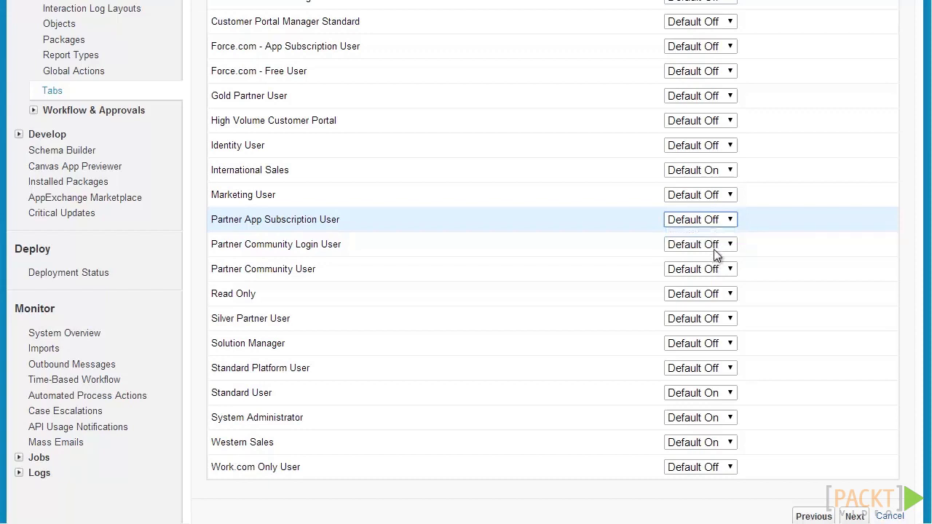
click(718, 244)
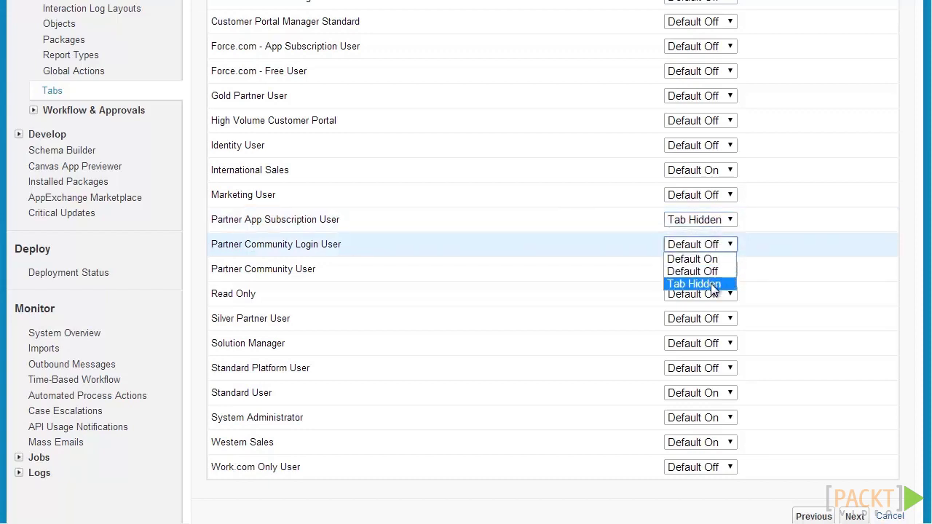
click(714, 283)
click(721, 275)
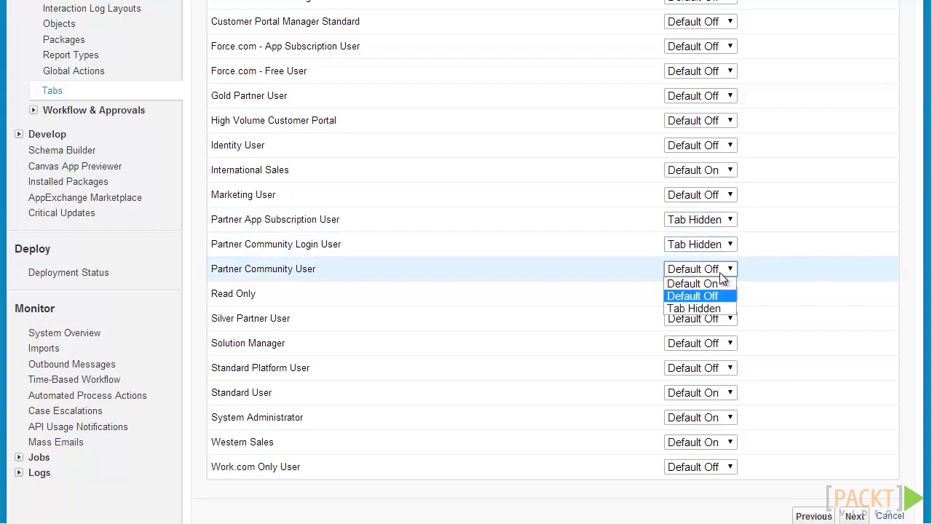
click(703, 311)
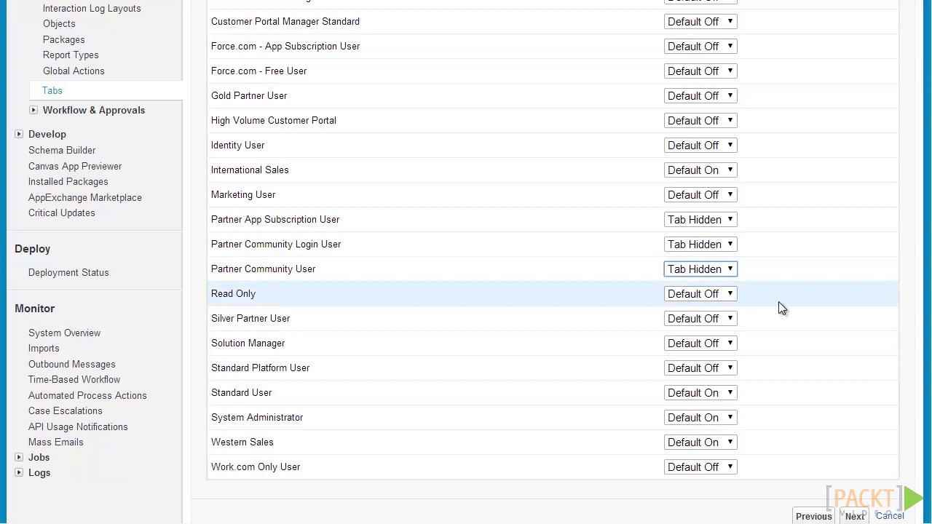
scroll(794, 308, down, 2)
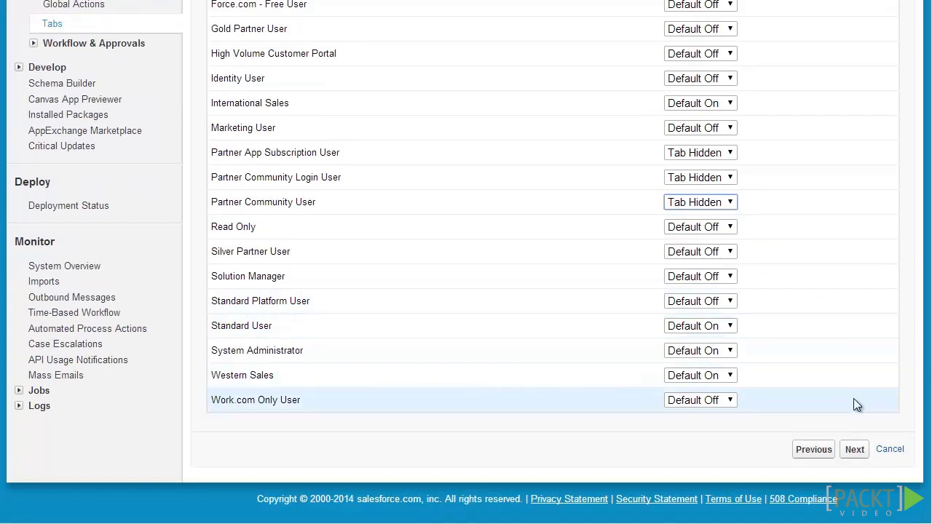
click(854, 449)
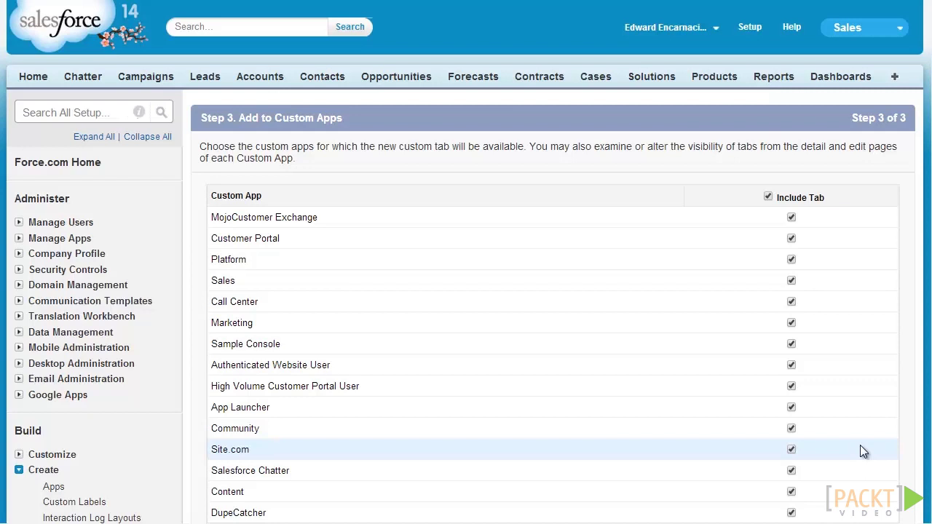
Step: Include the tab only in the Platform, Sales, Call Center and Marketing custom apps, and save the new tab
click(768, 197)
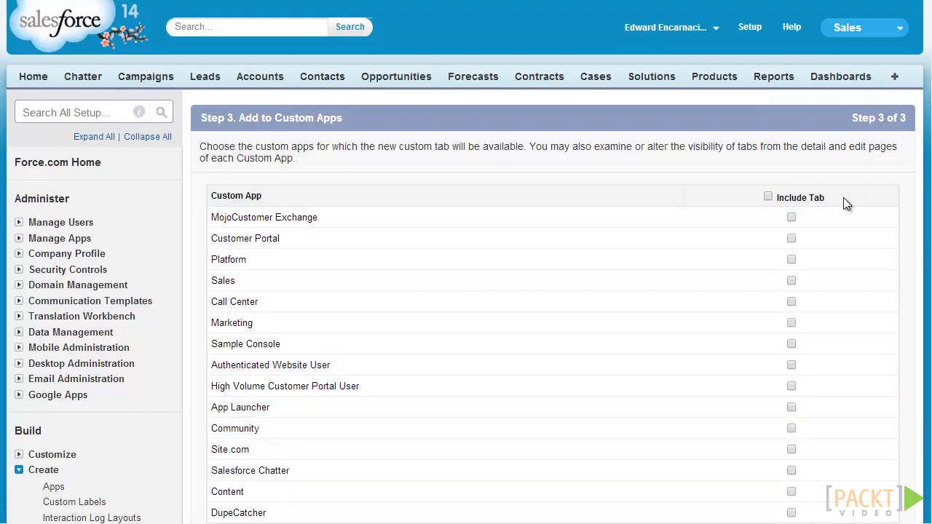
scroll(821, 244, down, 3)
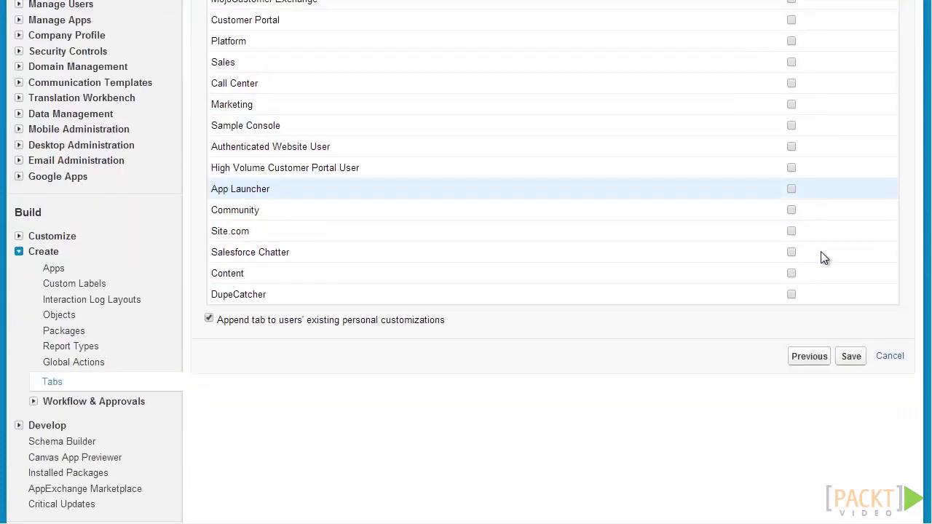
click(791, 62)
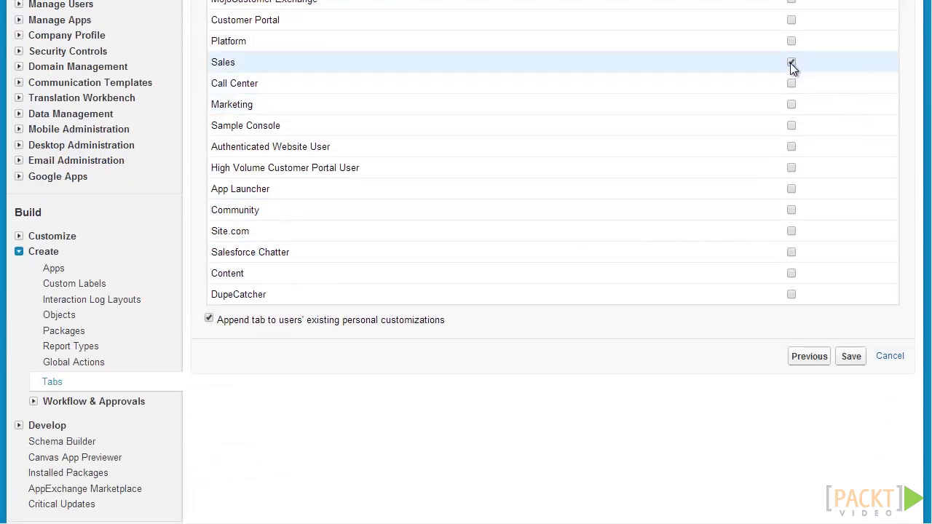
click(791, 84)
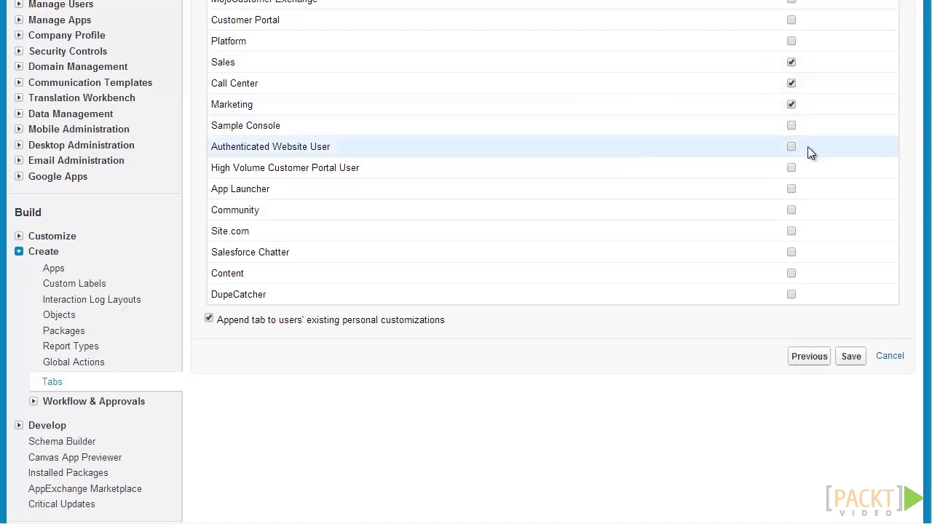
scroll(837, 91, up, 2)
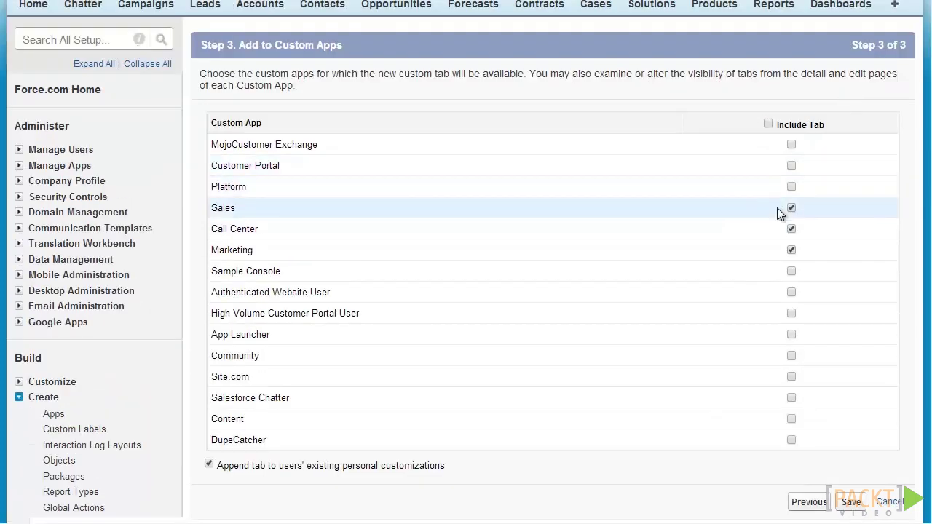
click(792, 187)
scroll(863, 220, down, 2)
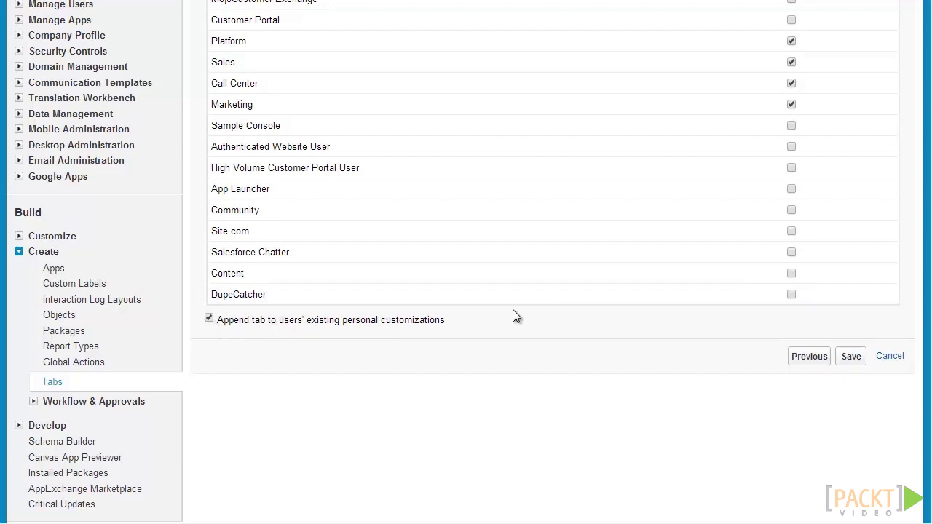
click(851, 361)
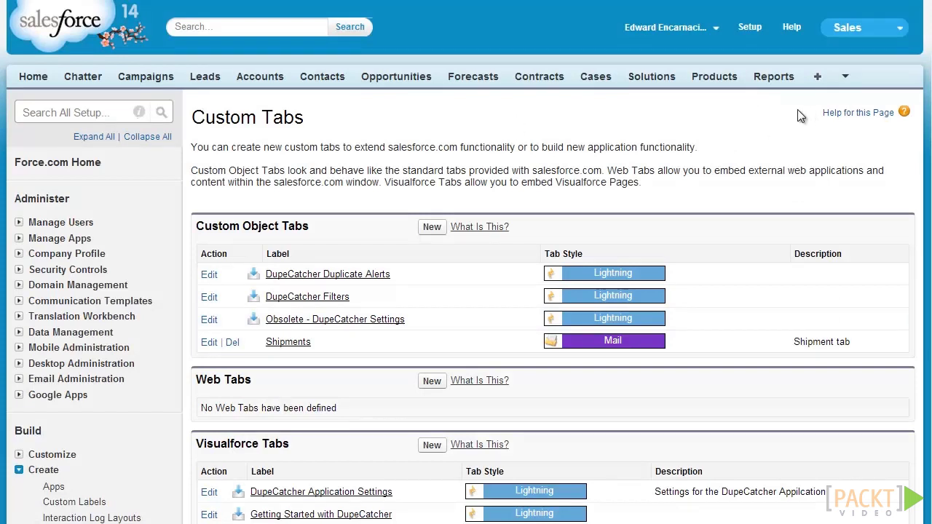
Step: Open the Shipments tab from the list of all tabs in a new browser tab, show the All view and open a new shipment form
right_click(817, 79)
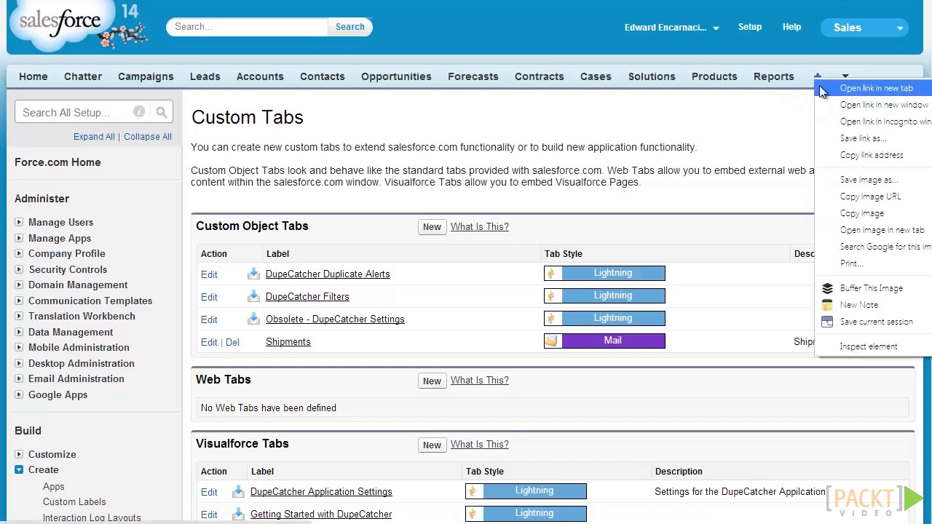
click(822, 88)
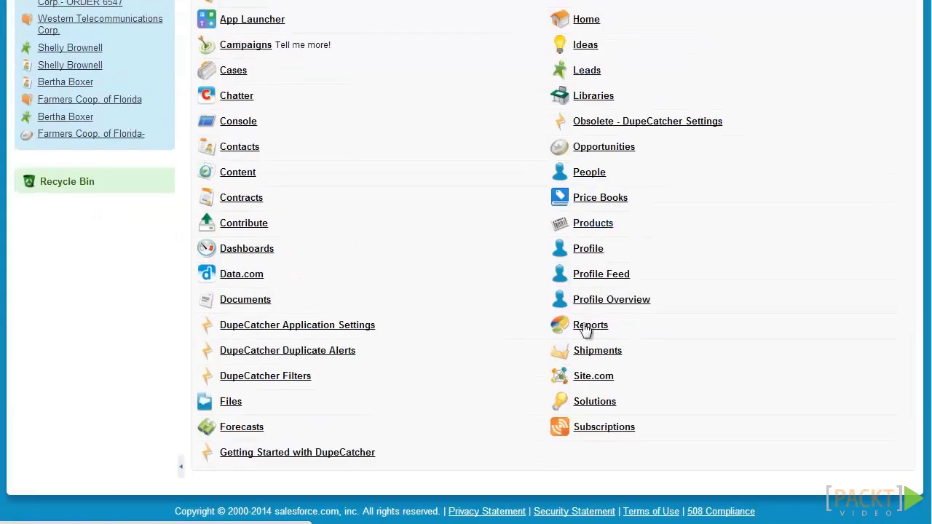
click(601, 352)
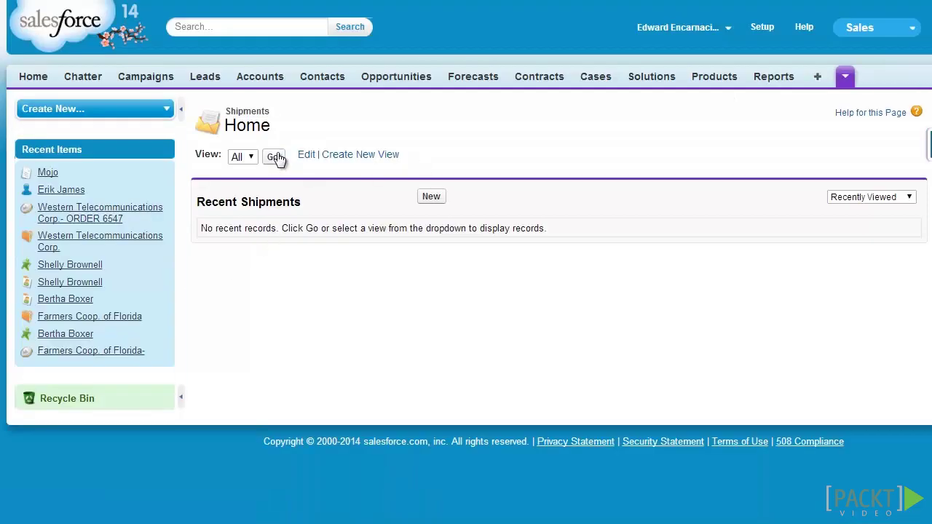
click(276, 157)
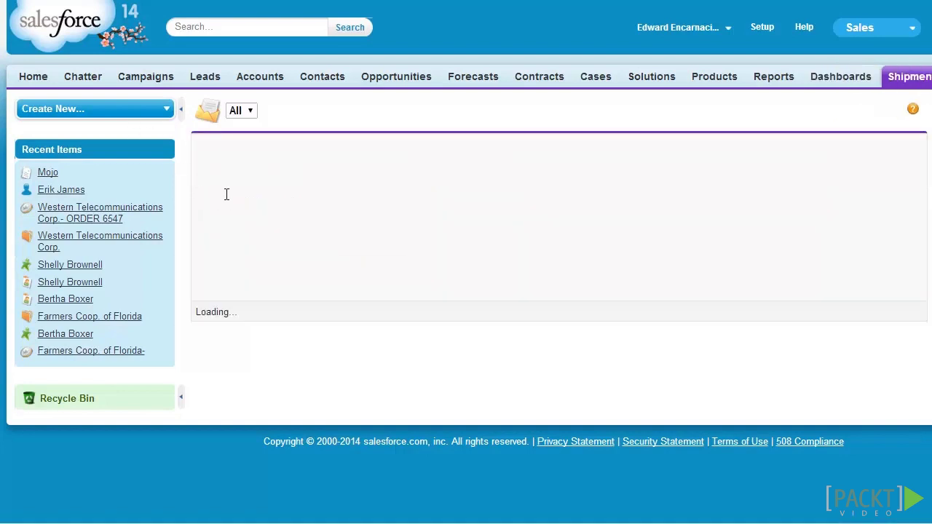
click(233, 153)
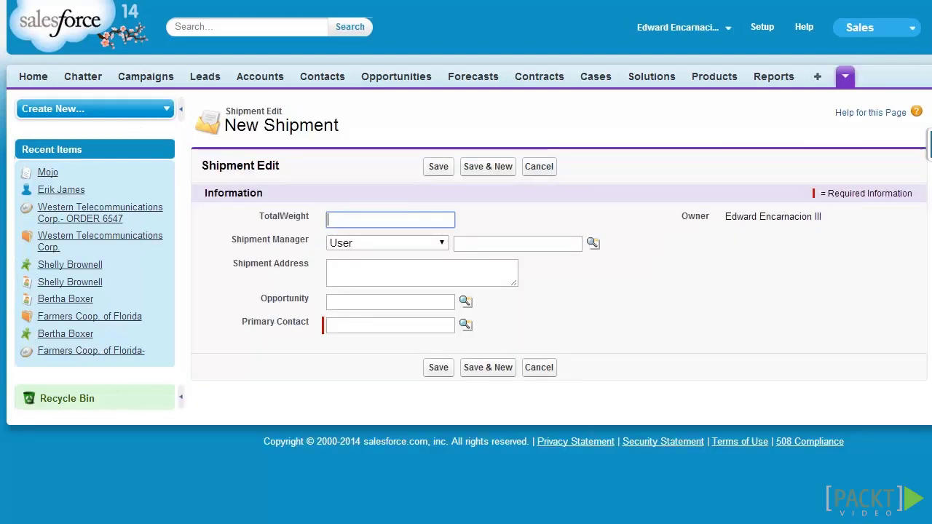
Step: Return to the custom tabs setup and start a new web tab with the Full page width layout
click(761, 27)
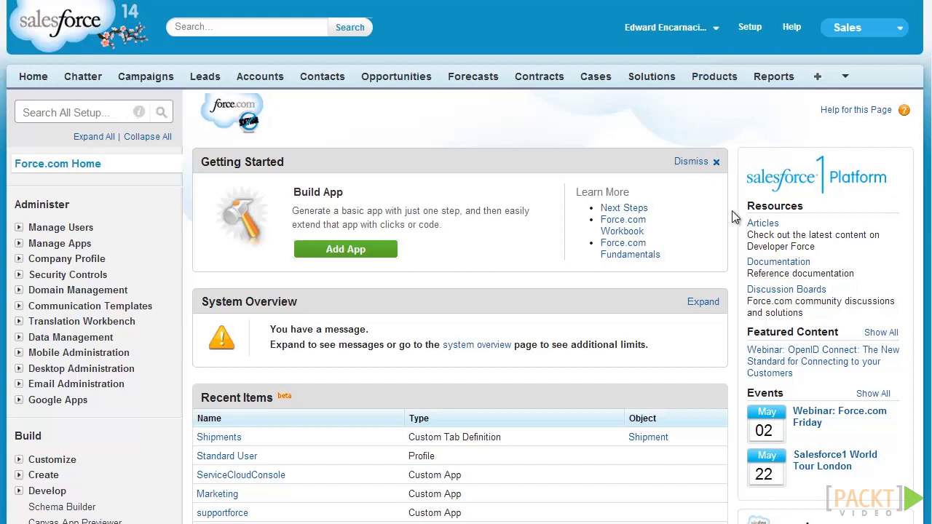
scroll(424, 119, down, 4)
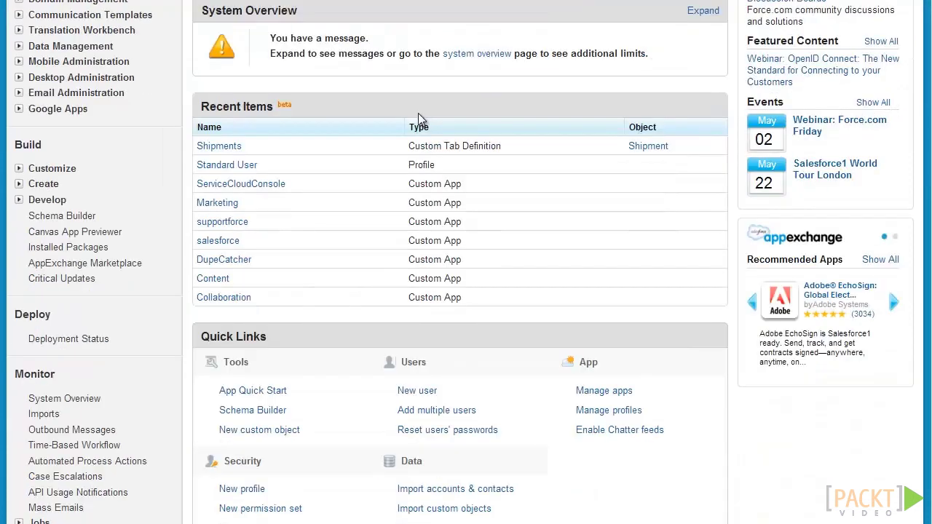
click(40, 183)
scroll(51, 204, down, 1)
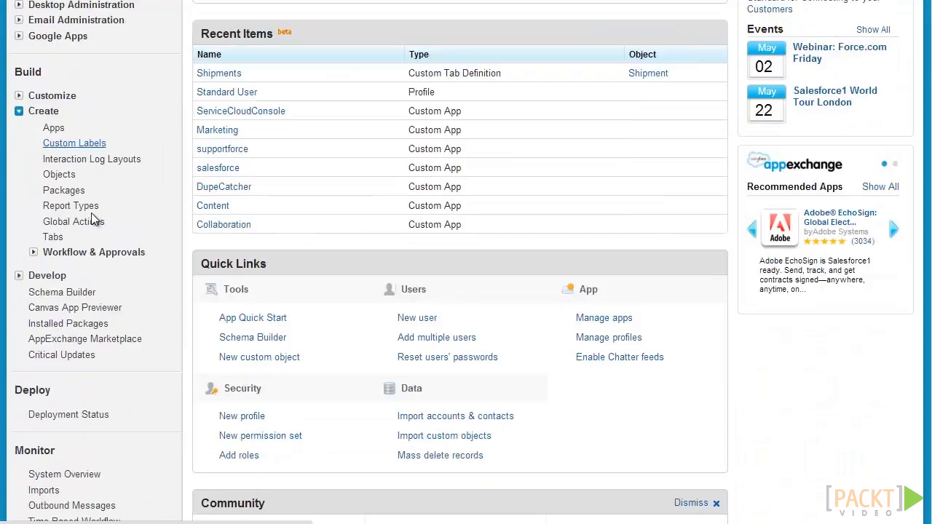
click(54, 237)
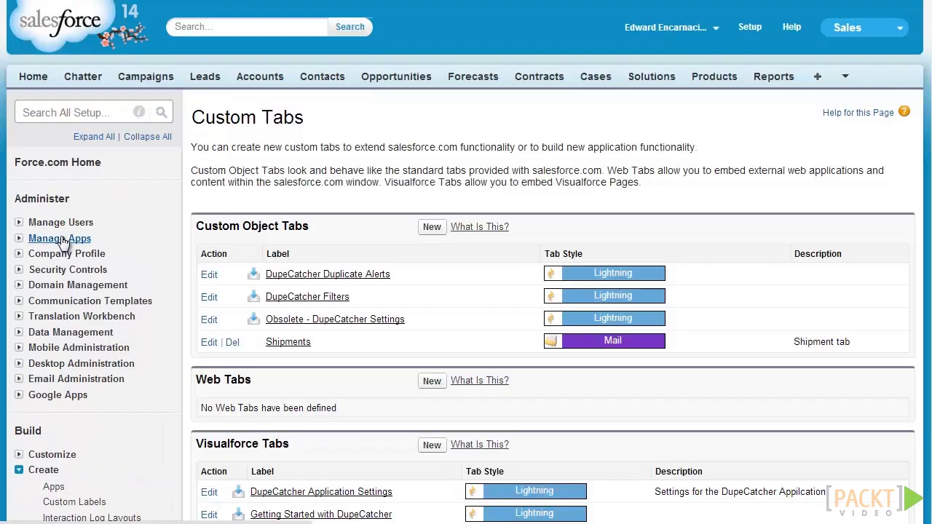
click(431, 380)
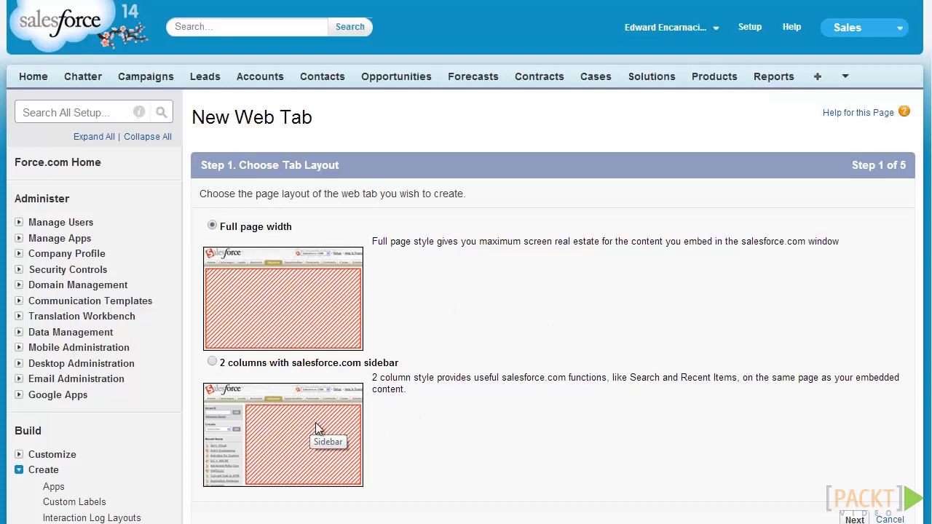
scroll(801, 364, down, 2)
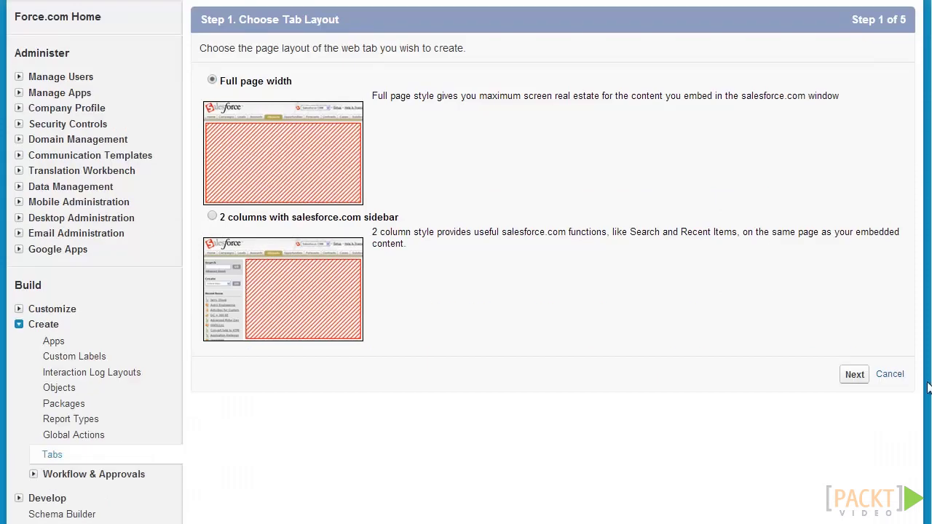
click(855, 375)
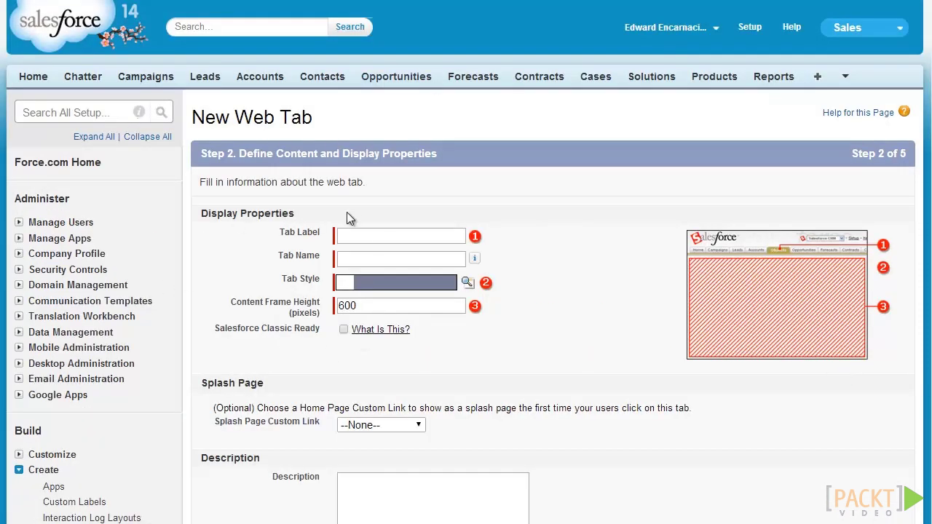
Step: Label the web tab USPS Lookup and give it the Fan tab style
click(368, 234)
text(USPS Look)
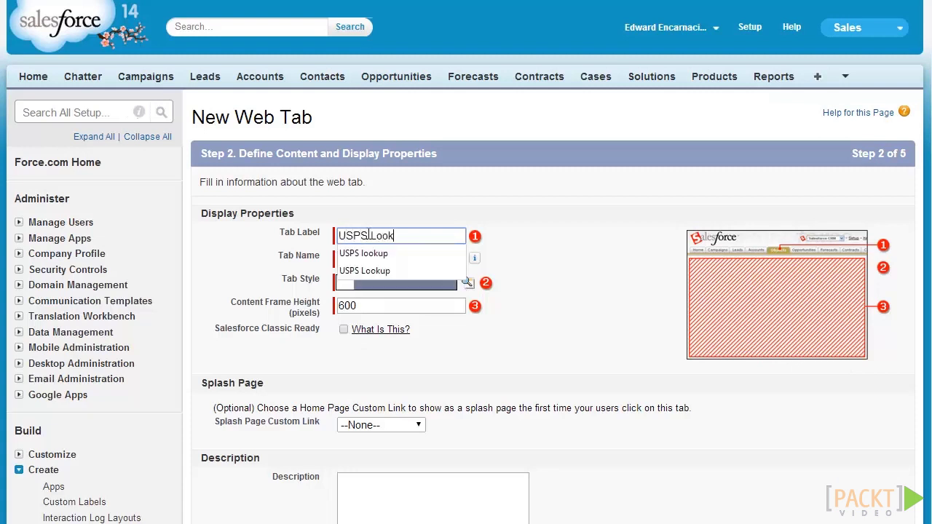
text(up)
key(Tab)
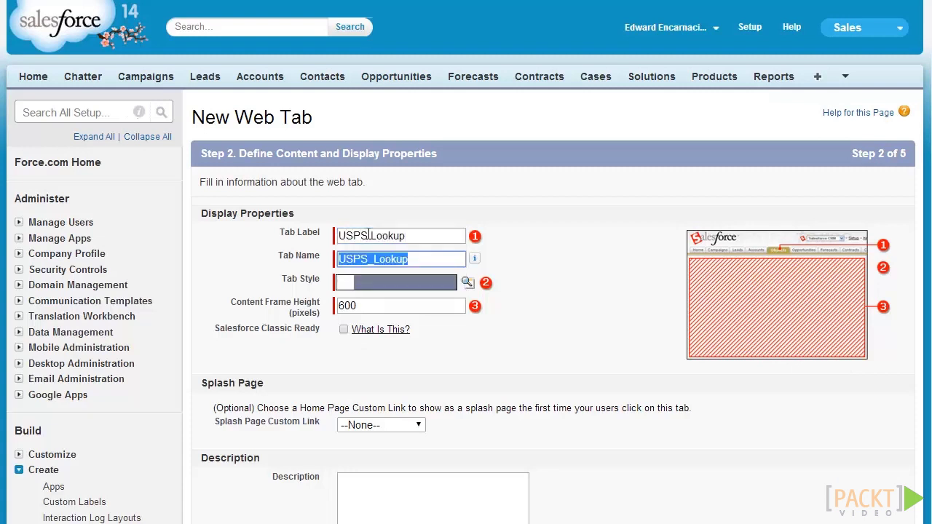
click(467, 281)
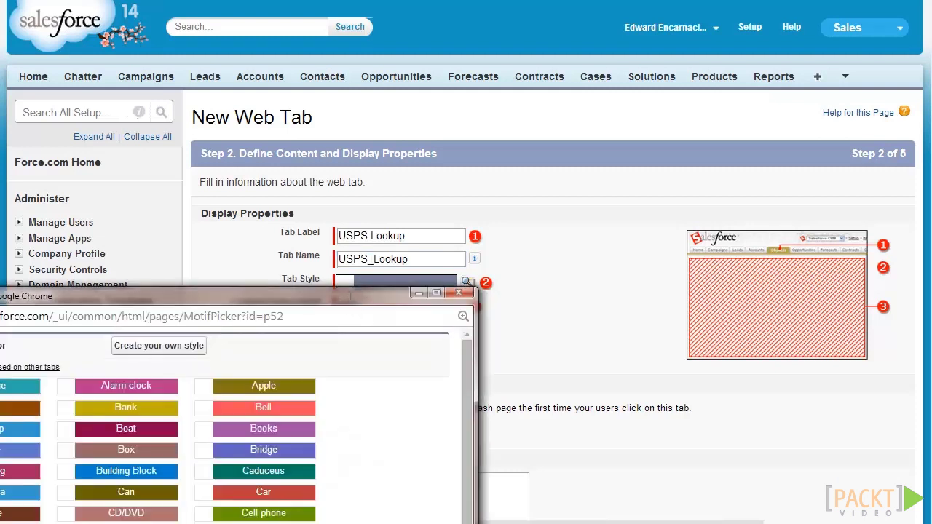
scroll(542, 227, down, 2)
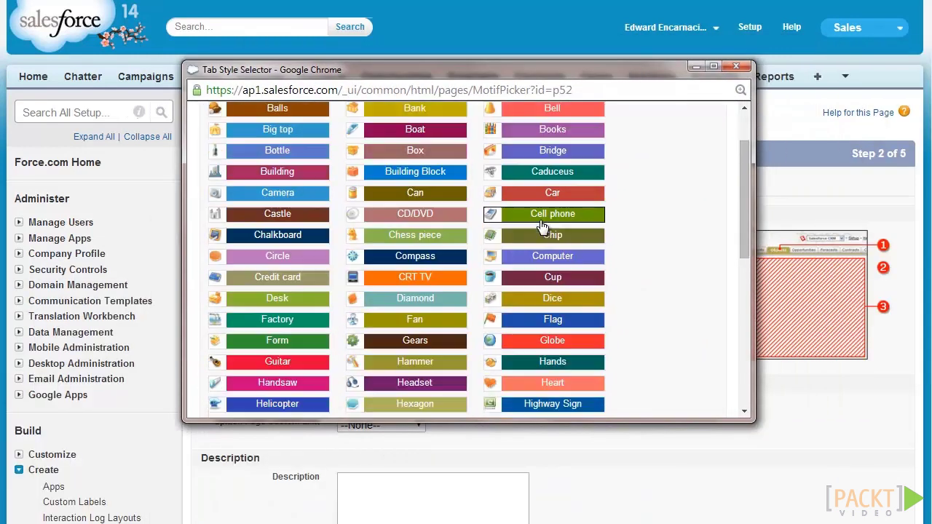
scroll(542, 227, down, 2)
click(416, 267)
Step: Set the content frame height to 720 pixels and proceed to the URL details step
click(436, 304)
double_click(436, 304)
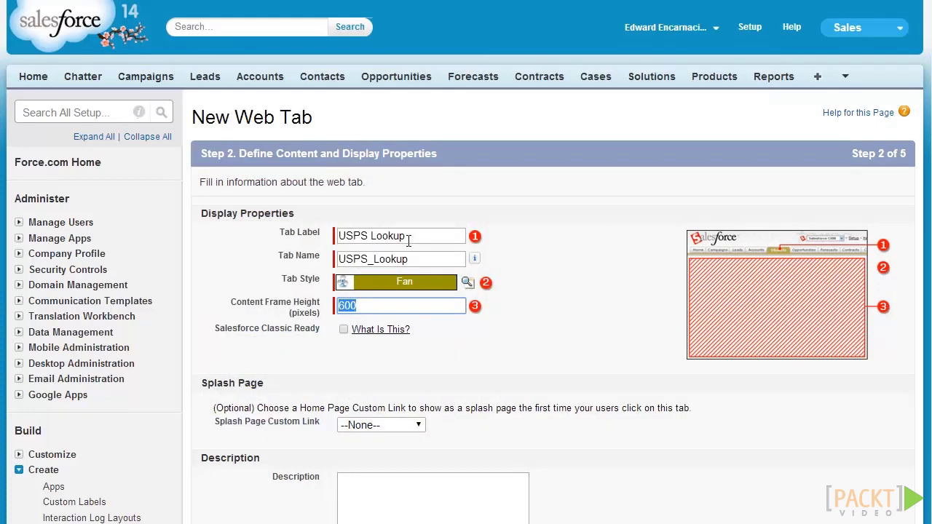
text(720)
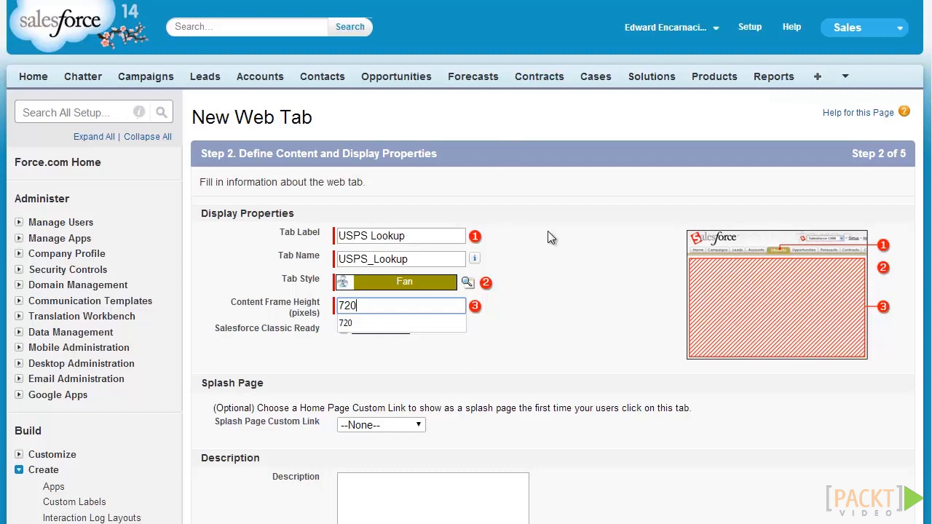
scroll(575, 240, down, 2)
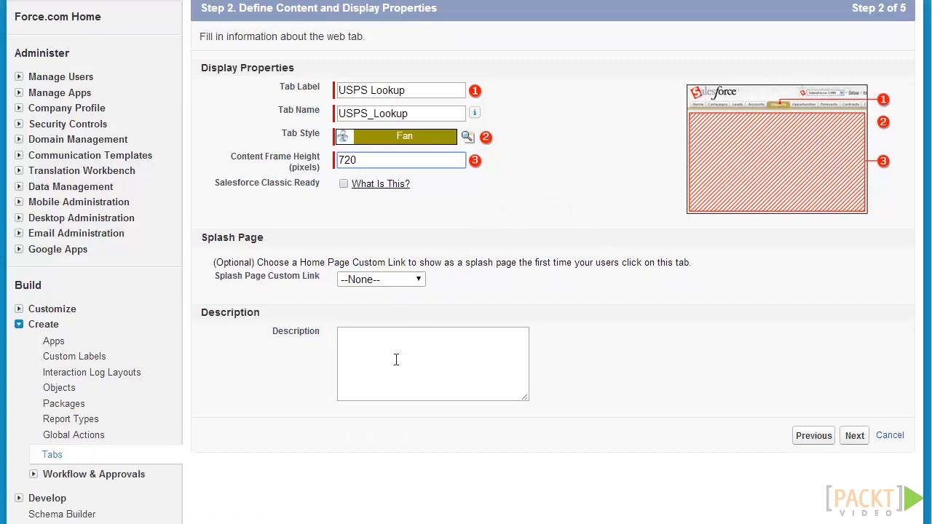
click(859, 435)
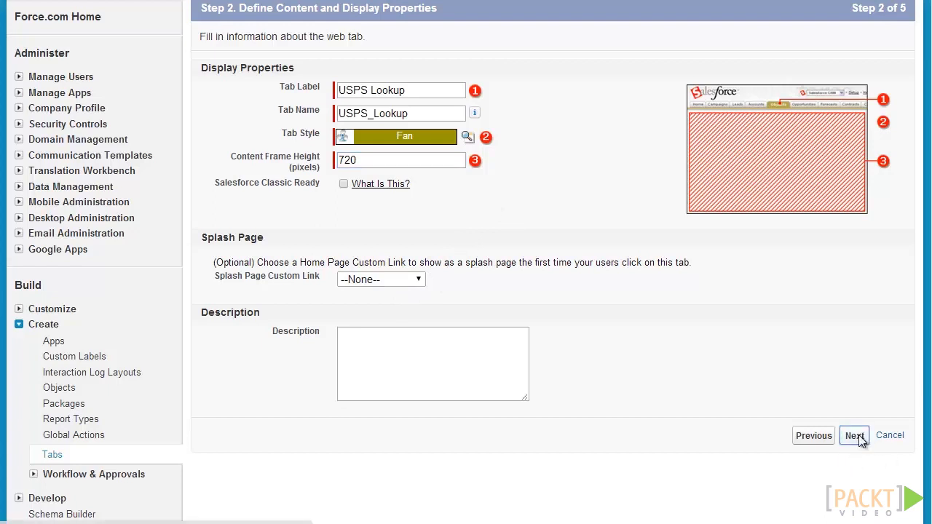
scroll(579, 182, down, 2)
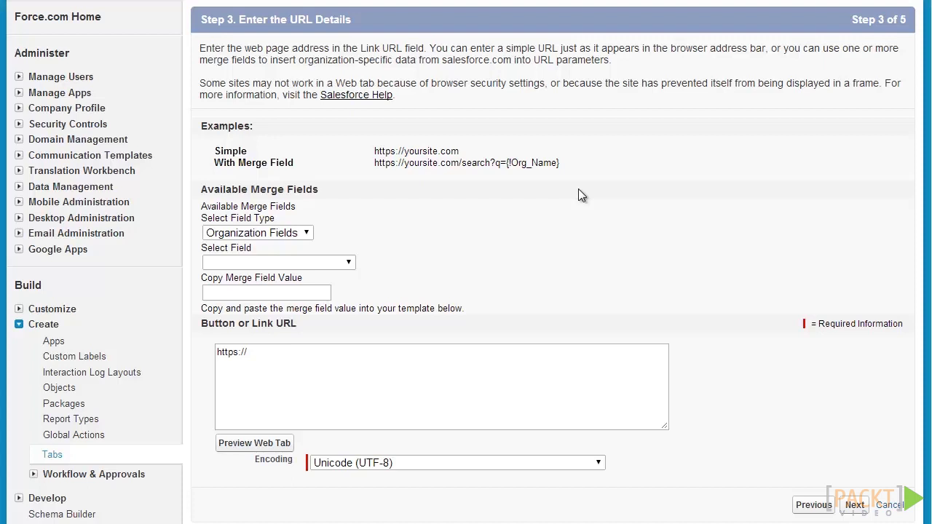
drag(388, 84, 421, 68)
right_click(421, 68)
key(alt+Tab)
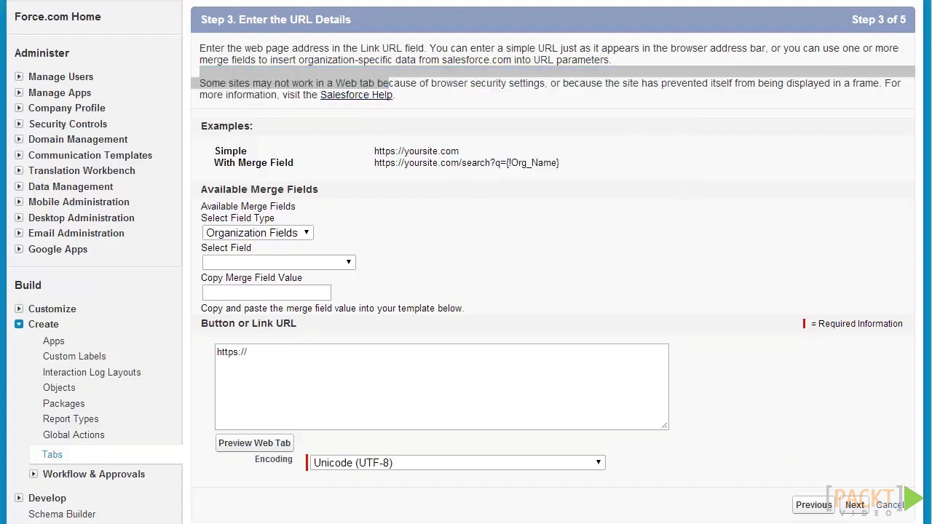
drag(365, 100, 71, 98)
key(ctrl+x)
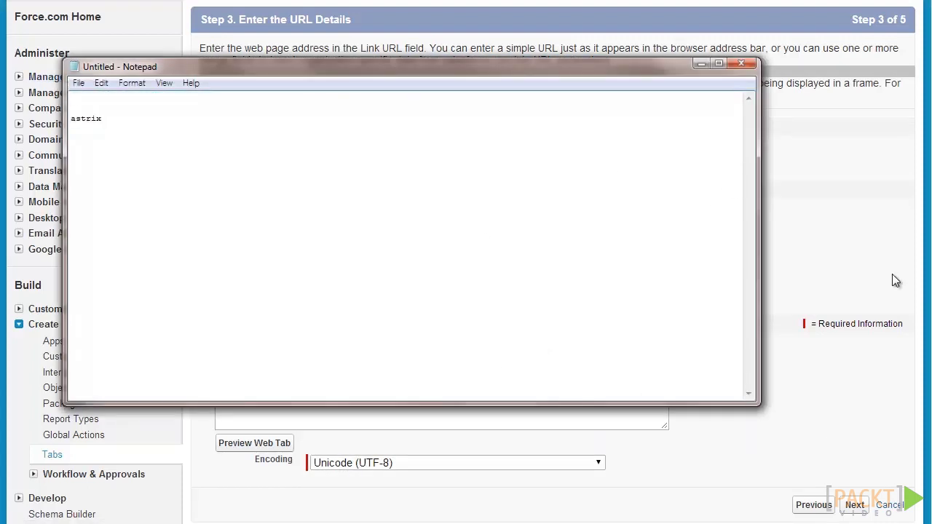
key(alt+Tab)
key(ctrl+v)
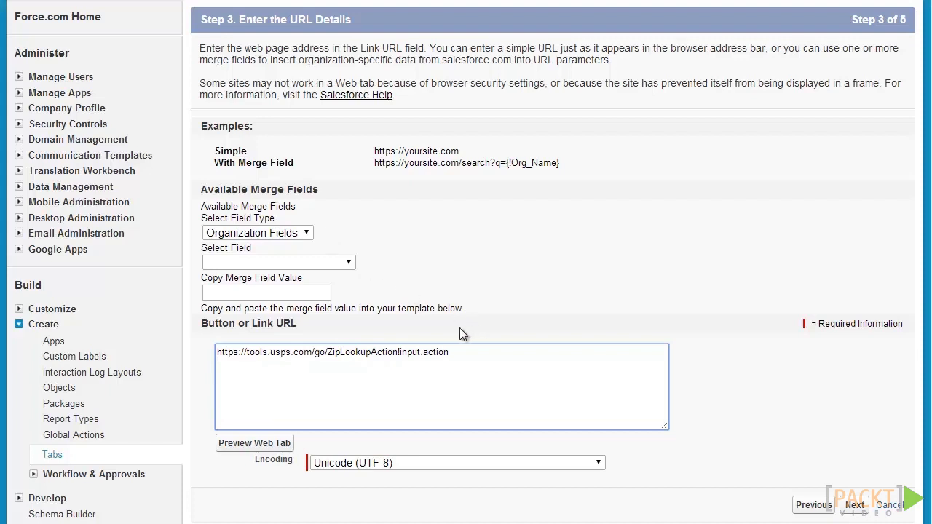
Step: Choose the E-mail merge field from the User Fields type and select its merge value {!User_Email}
click(304, 233)
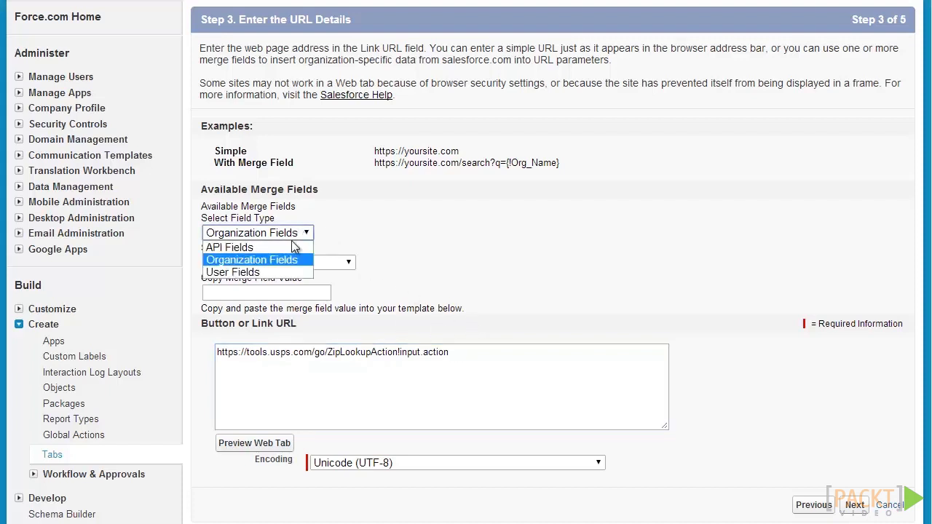
click(274, 273)
click(310, 262)
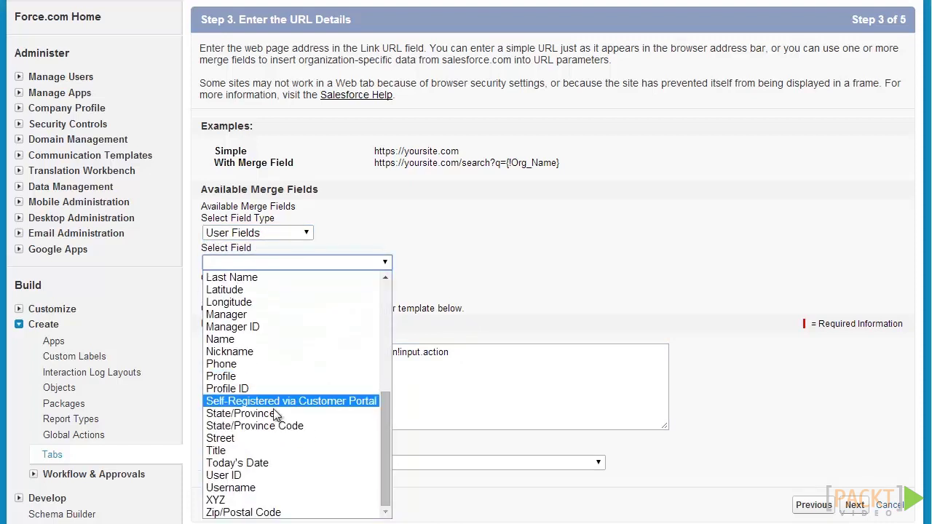
scroll(298, 321, up, 10)
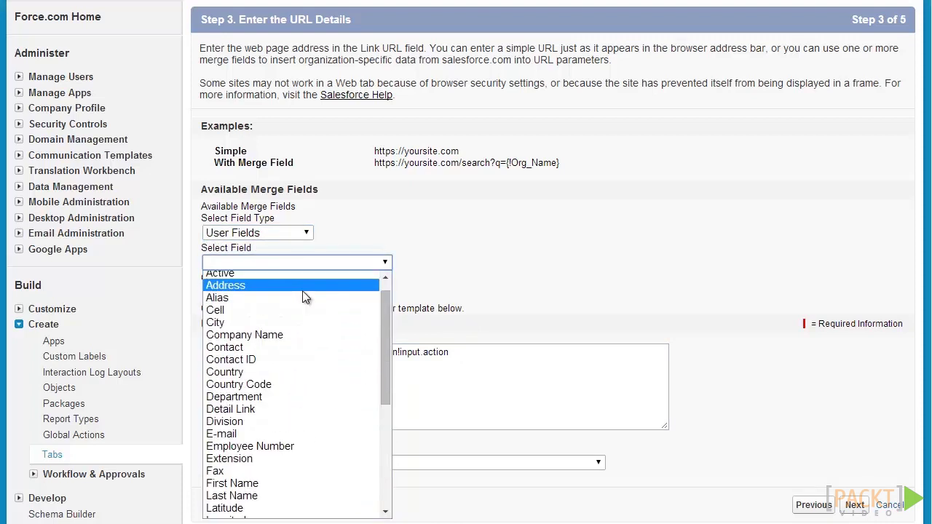
click(282, 437)
drag(293, 295, 70, 290)
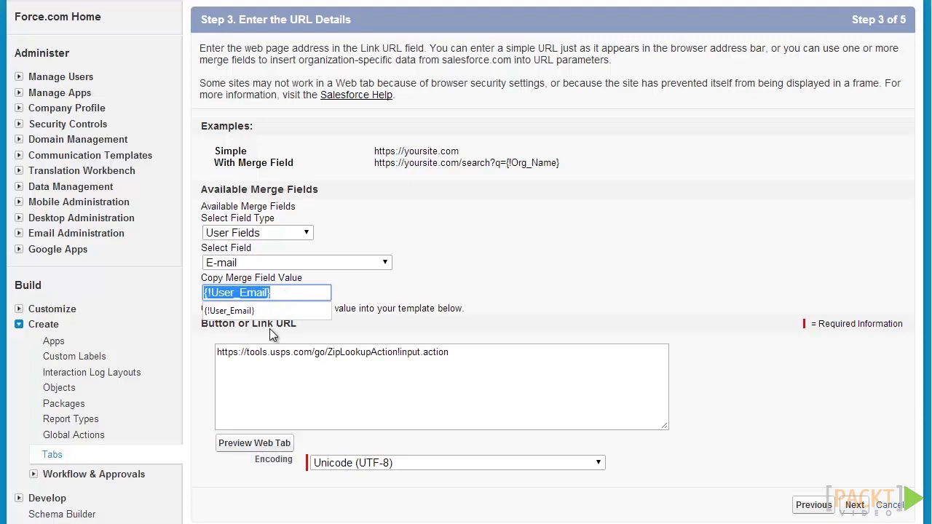
Step: Try appending the parameter ?un={!User_Email} to the link URL, and remove it again
click(482, 352)
text(?)
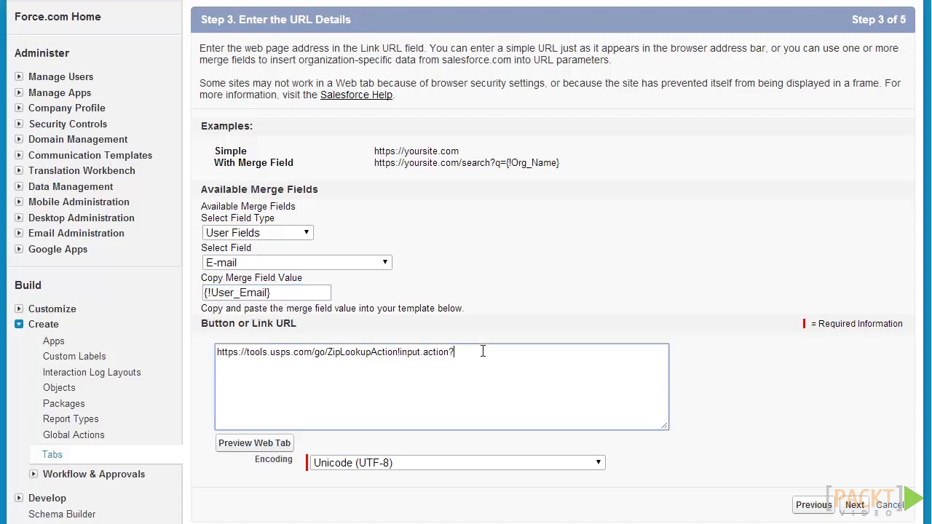
text(un=)
key(ctrl+v)
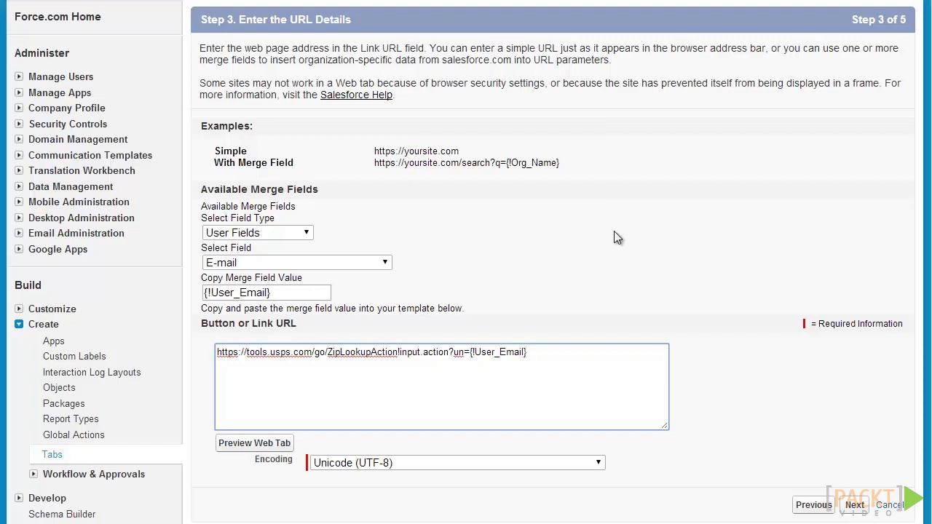
drag(449, 353, 627, 348)
key(BackSpace)
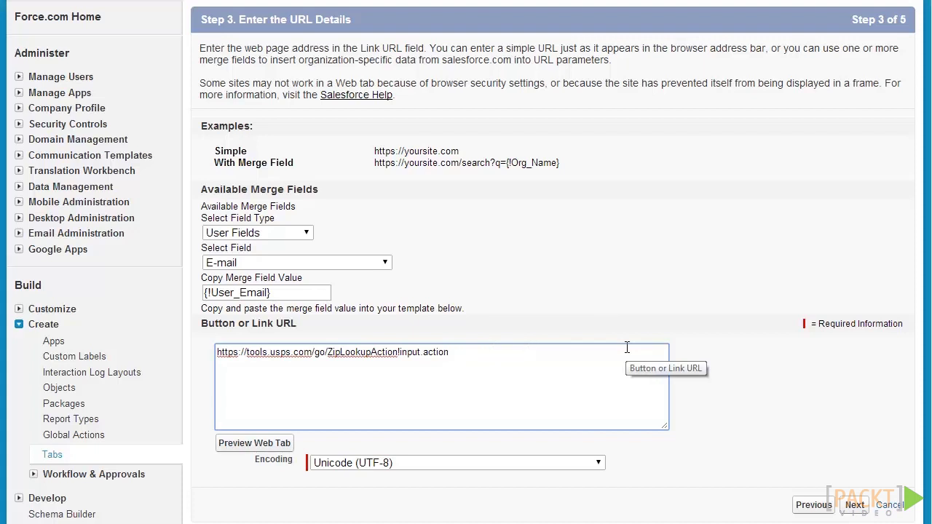
Step: Accept the web tab's URL details and proceed to the profile visibility step
scroll(704, 206, up, 2)
scroll(727, 283, down, 2)
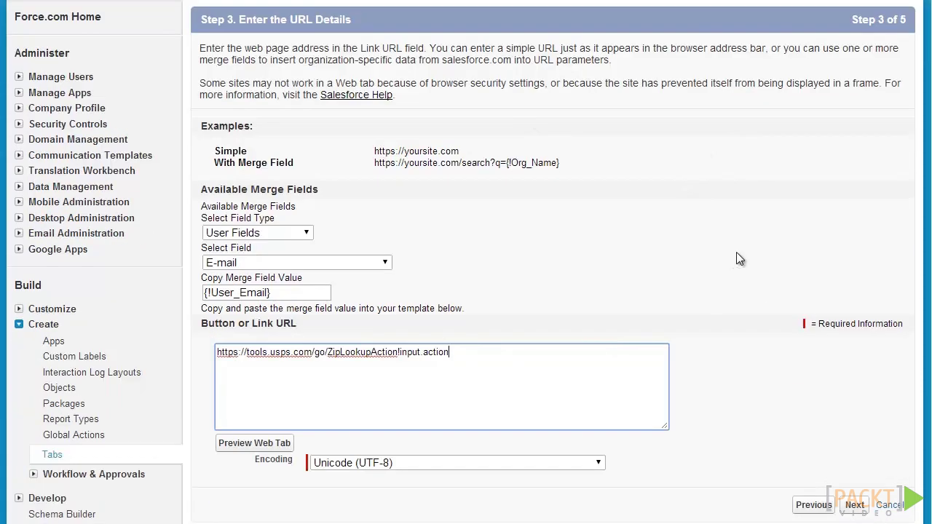
scroll(765, 221, up, 2)
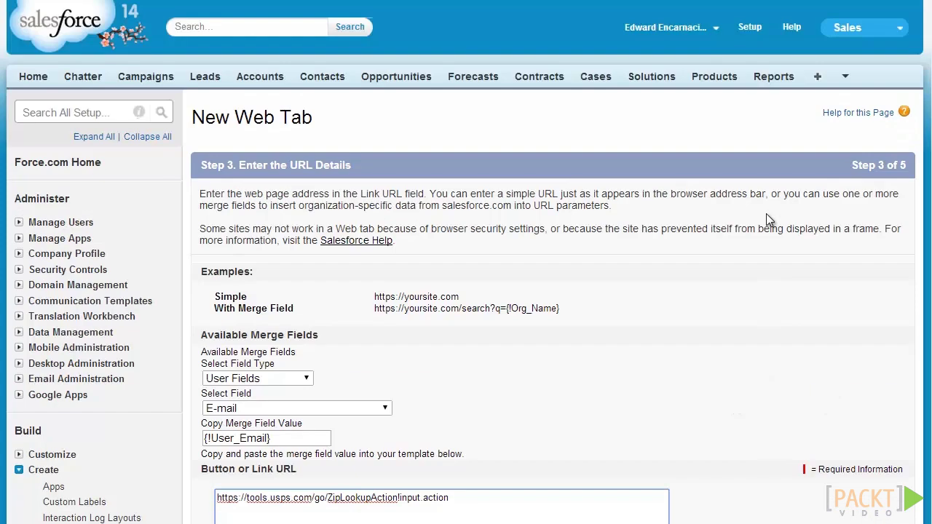
scroll(770, 215, down, 4)
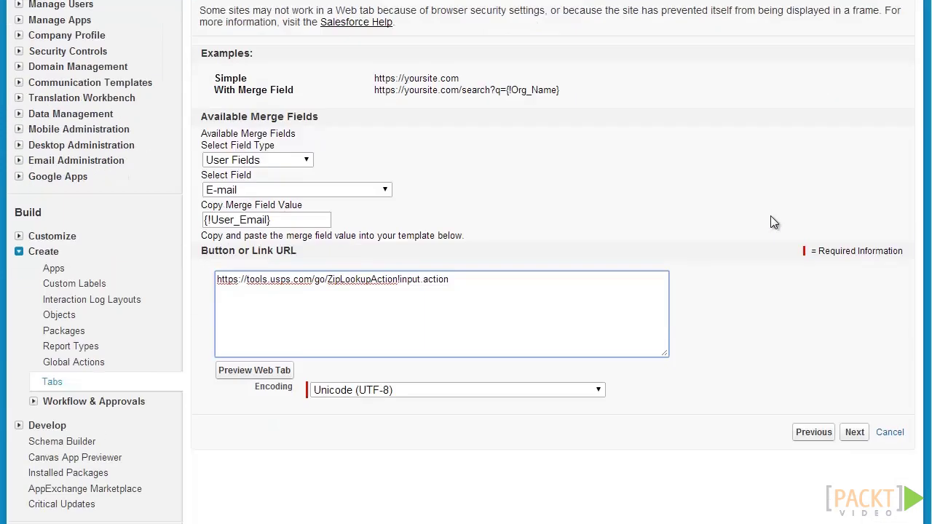
click(855, 360)
Step: Keep the tab Default On for all profiles, include it in all custom apps, and save the web tab
scroll(768, 179, down, 1)
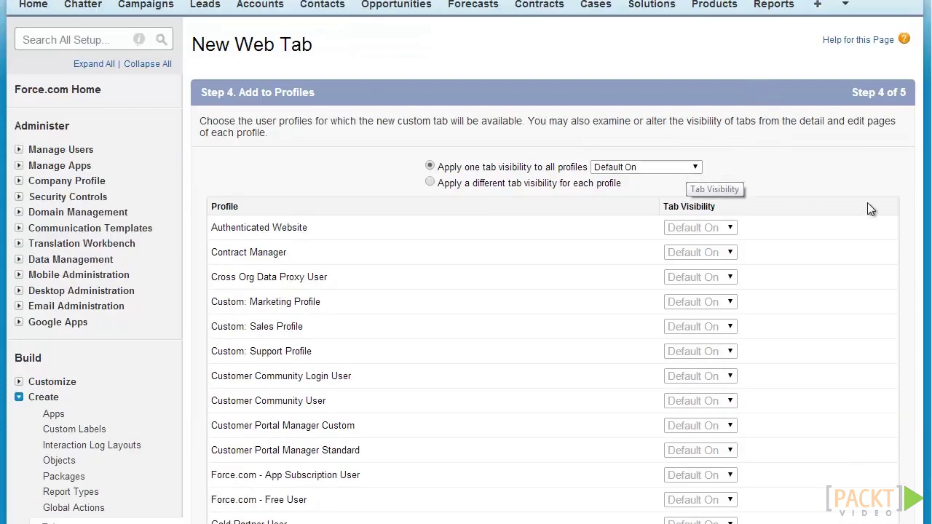
scroll(833, 227, down, 5)
scroll(831, 211, up, 6)
scroll(829, 211, down, 8)
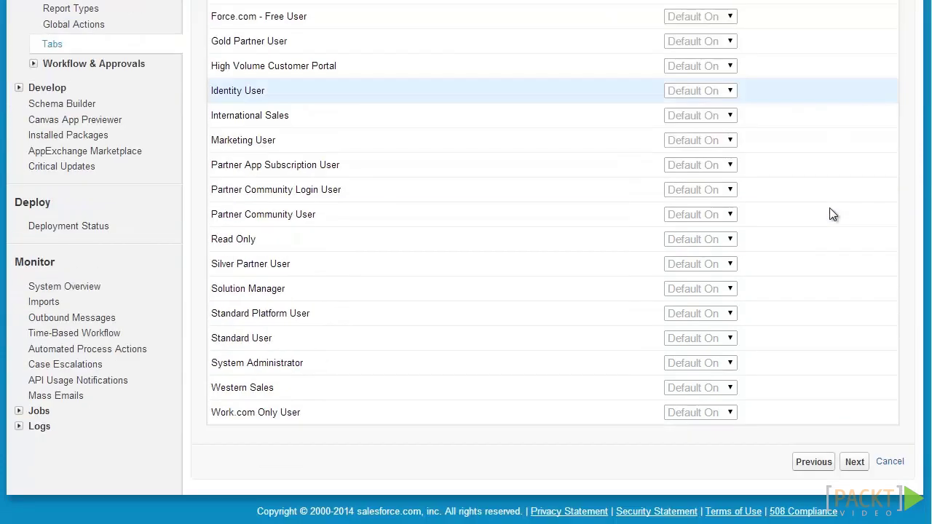
click(853, 463)
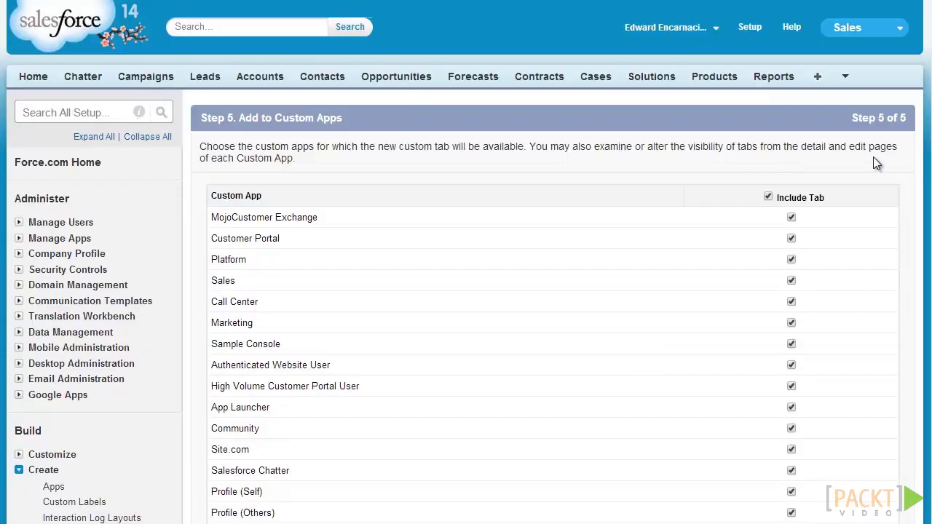
scroll(846, 176, down, 3)
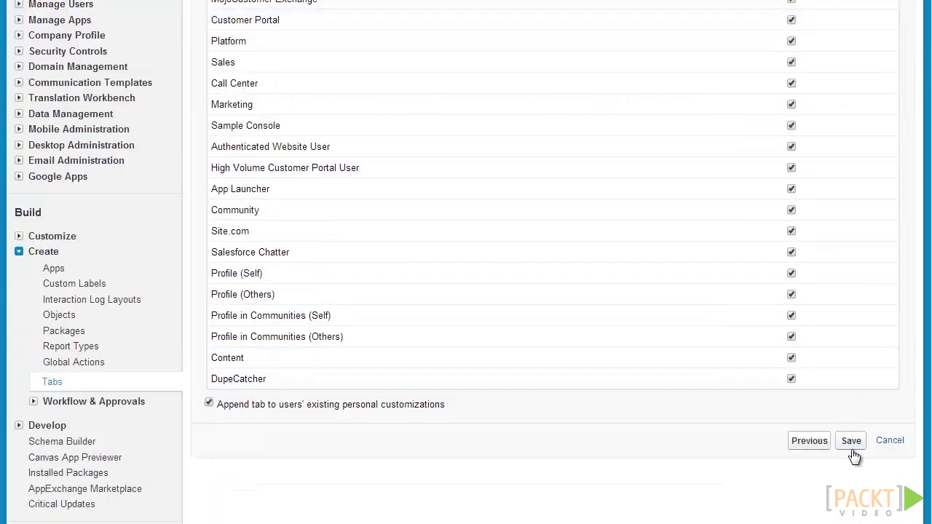
click(851, 442)
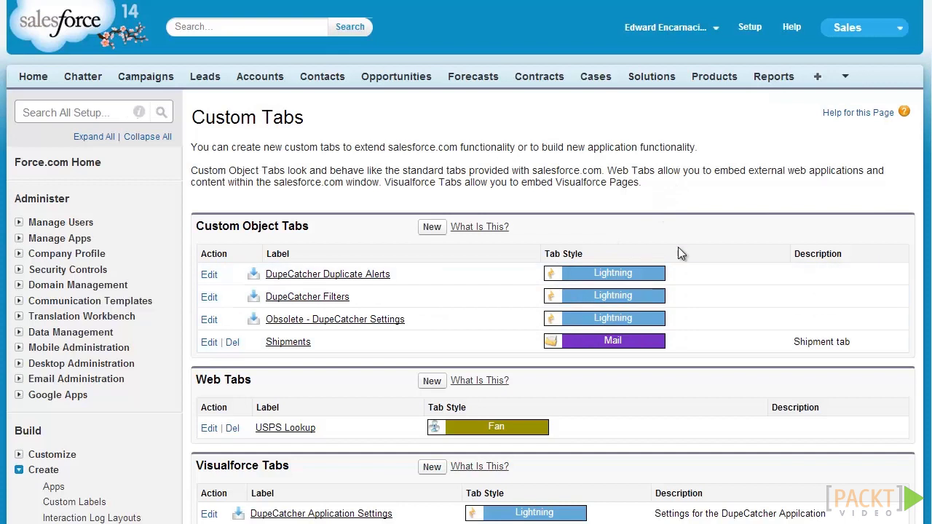
Step: Open the USPS Lookup tab from the list of all tabs to view its embedded page
right_click(819, 78)
click(838, 83)
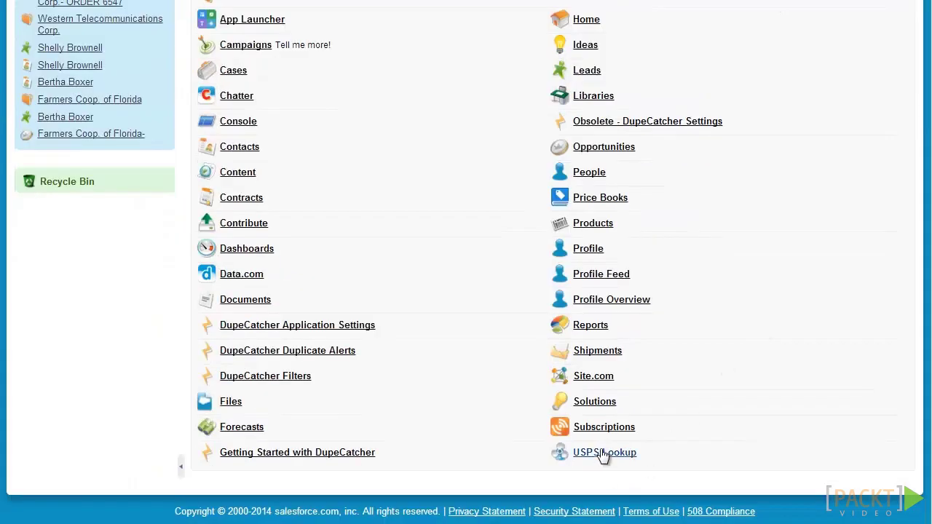
click(603, 459)
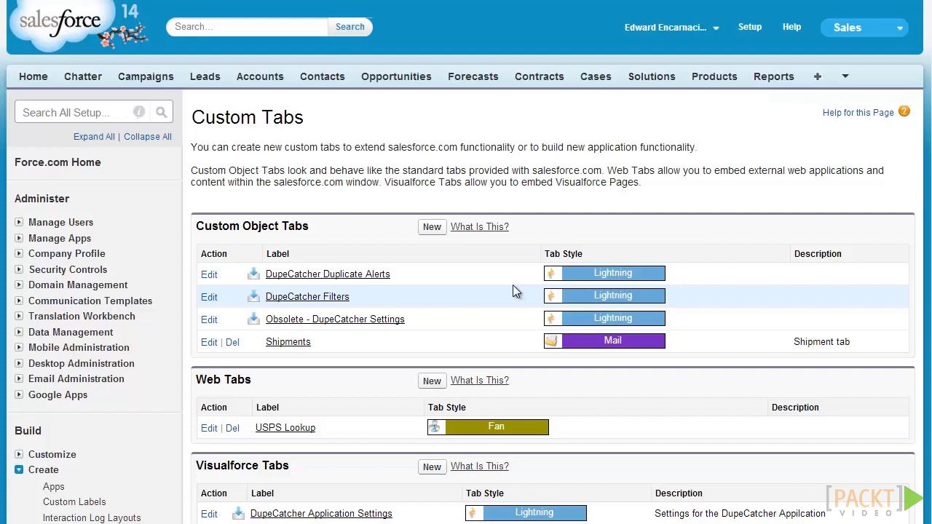
Step: Examine the list of apps available for switching, and close it without changing the current app
click(843, 35)
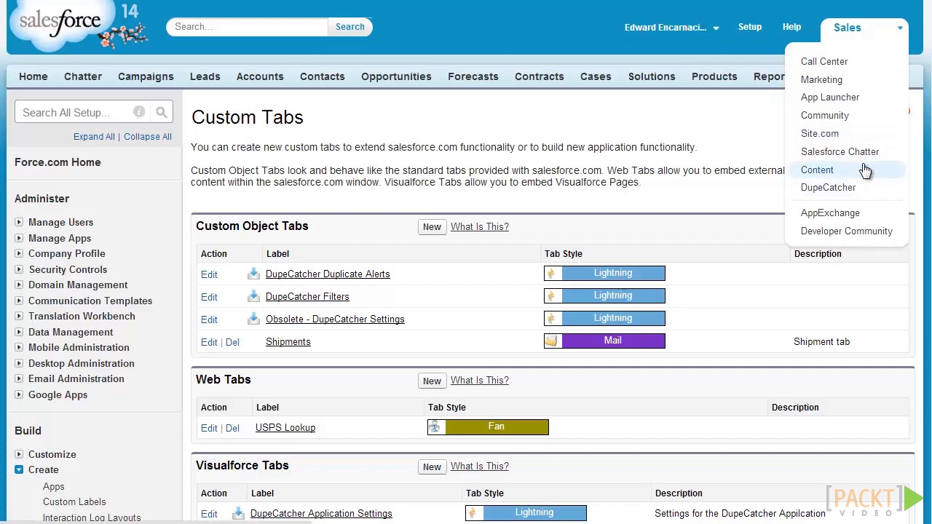
click(714, 112)
Step: Open the Apps setup page and start a new app of the Custom app type
scroll(713, 117, down, 3)
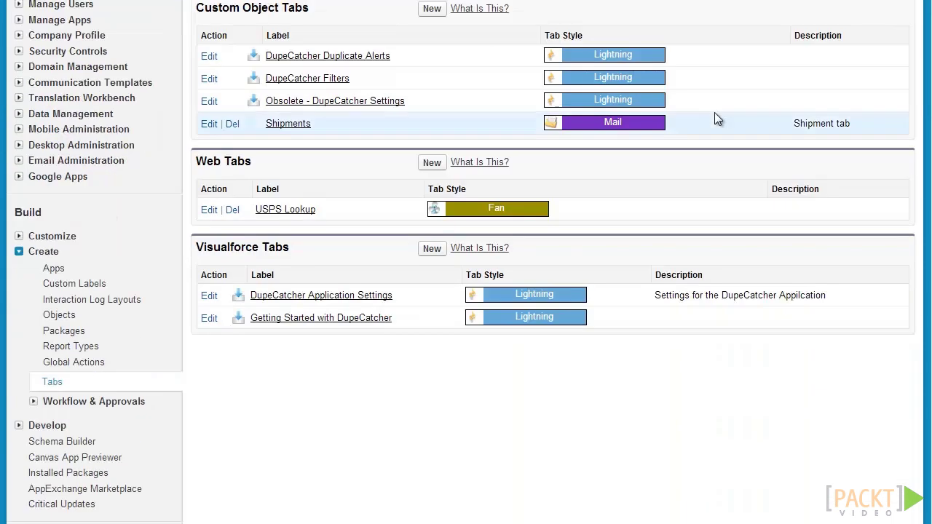
click(52, 268)
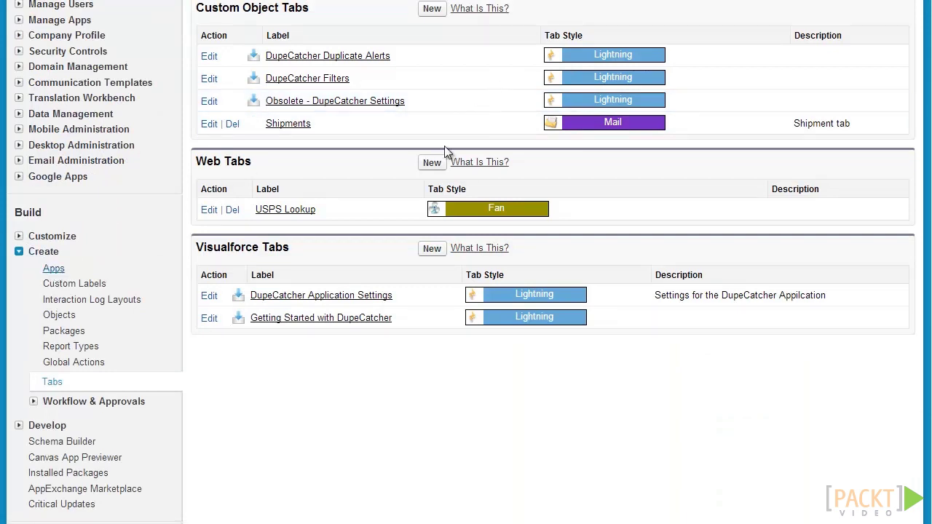
scroll(533, 185, down, 3)
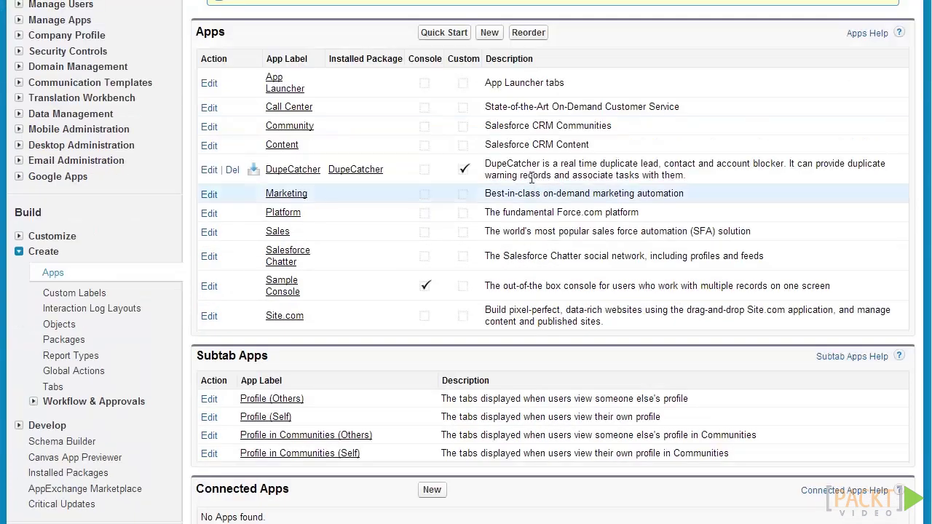
click(490, 33)
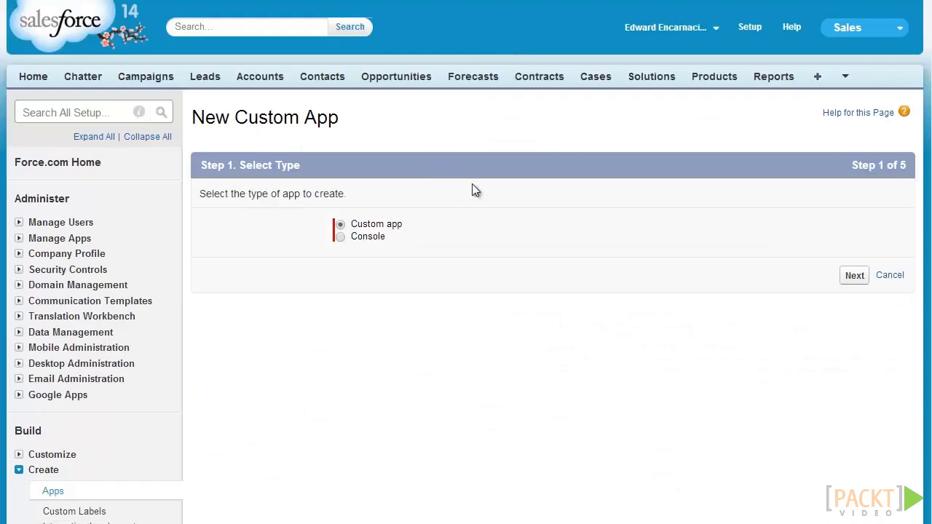
click(855, 276)
Step: Label the app Shipment Management, accept the app name Shipment_Management, and proceed to the logo step
click(431, 262)
text(Shipment Management)
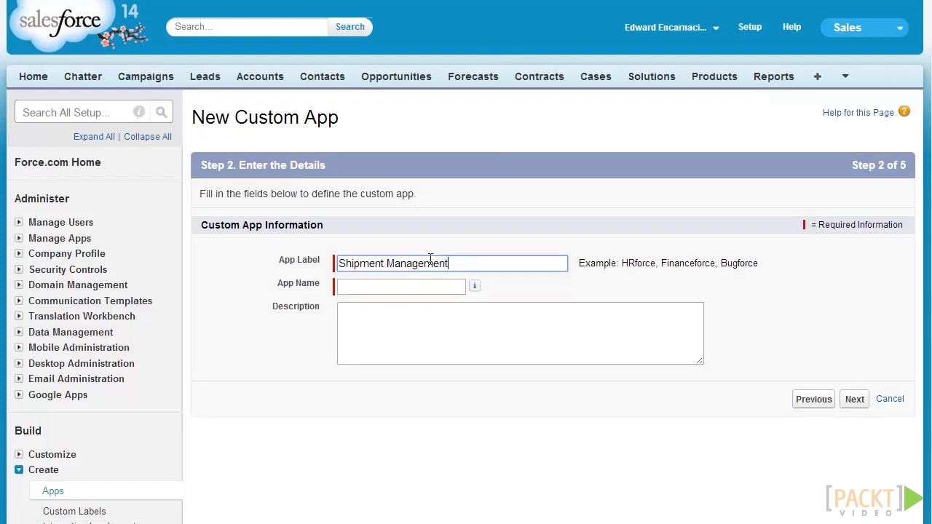
key(Tab)
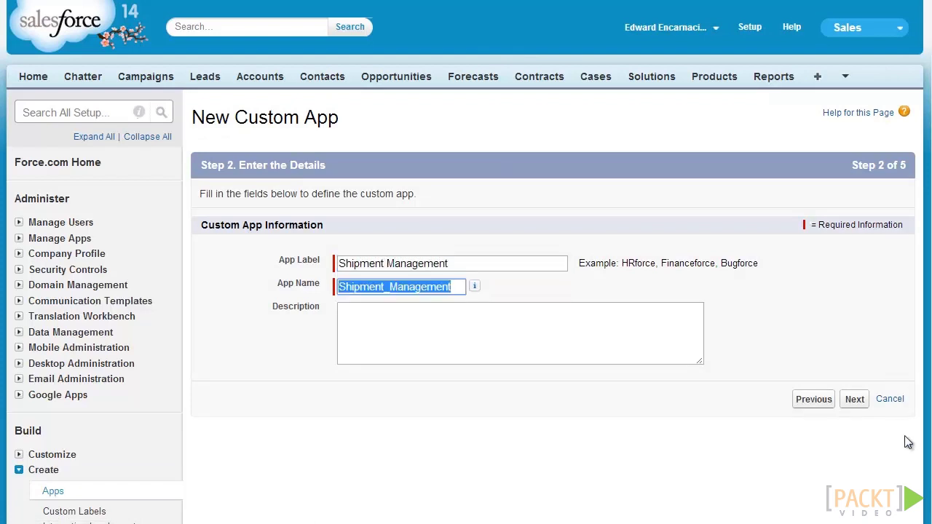
click(854, 403)
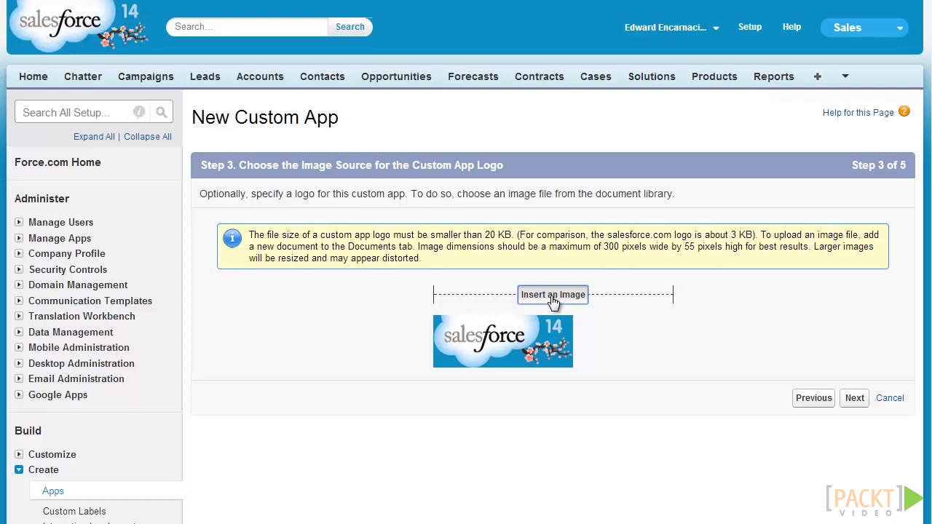
Step: View the image picker for the app logo, close it without choosing, and proceed with the default logo
click(553, 296)
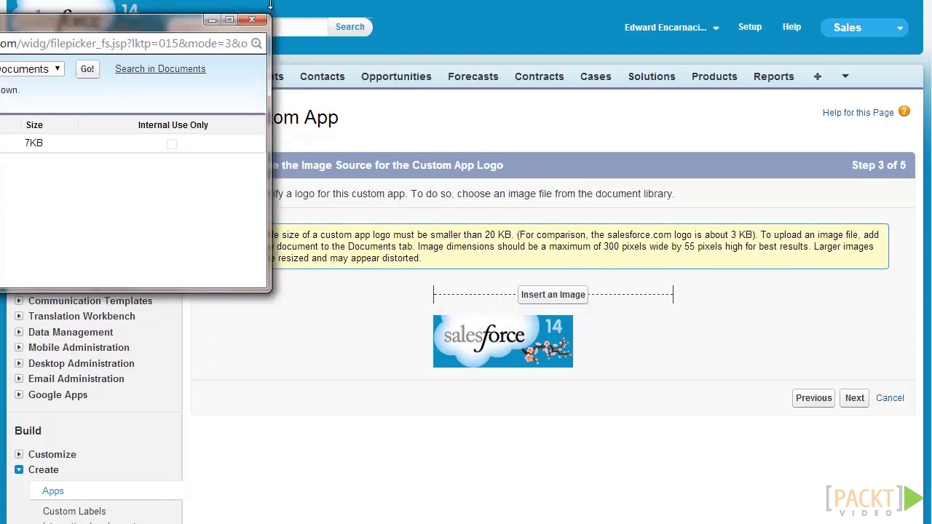
click(314, 233)
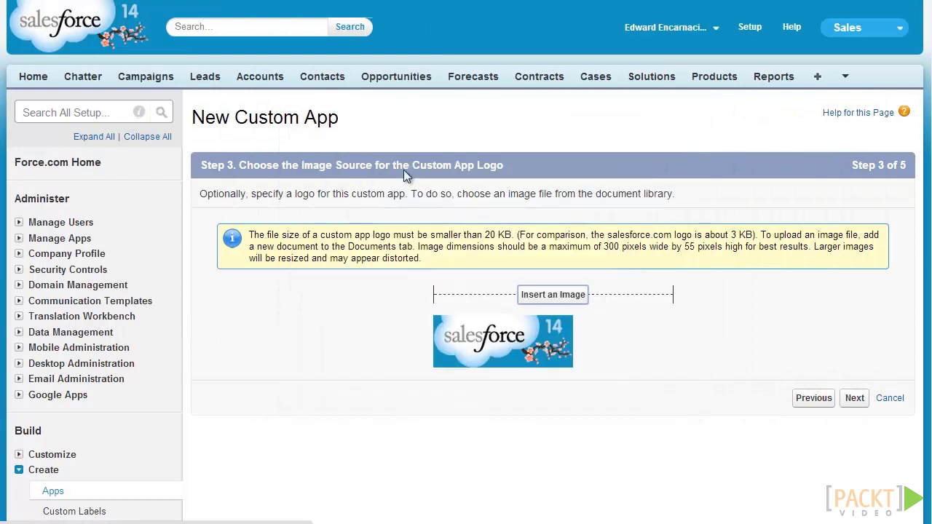
click(855, 393)
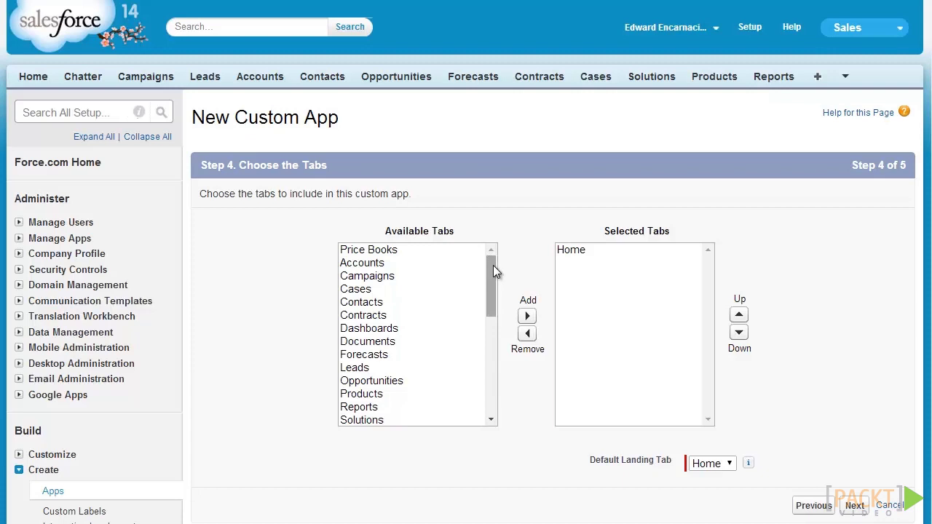
Step: Add the Accounts, Campaigns, Contacts, Contracts and Documents tabs to the app's selected tabs
click(400, 264)
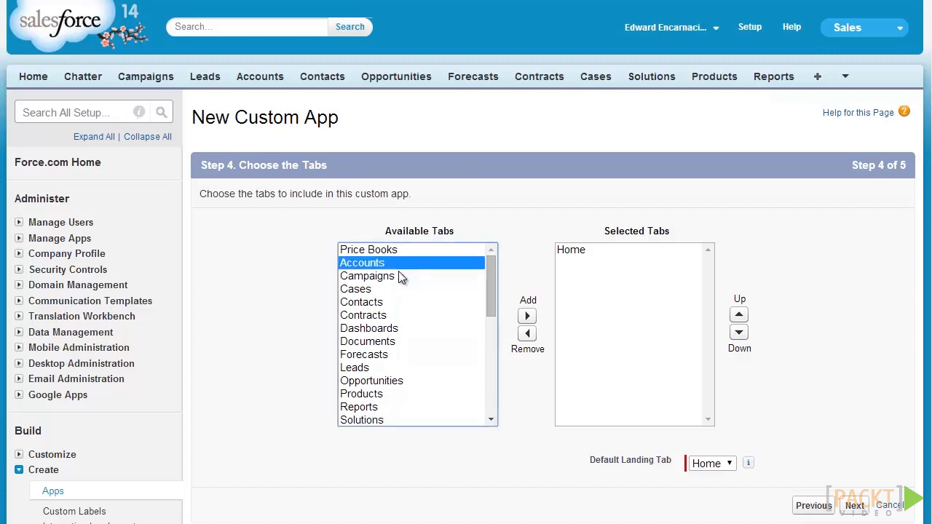
ctrl+click(399, 276)
ctrl+click(409, 302)
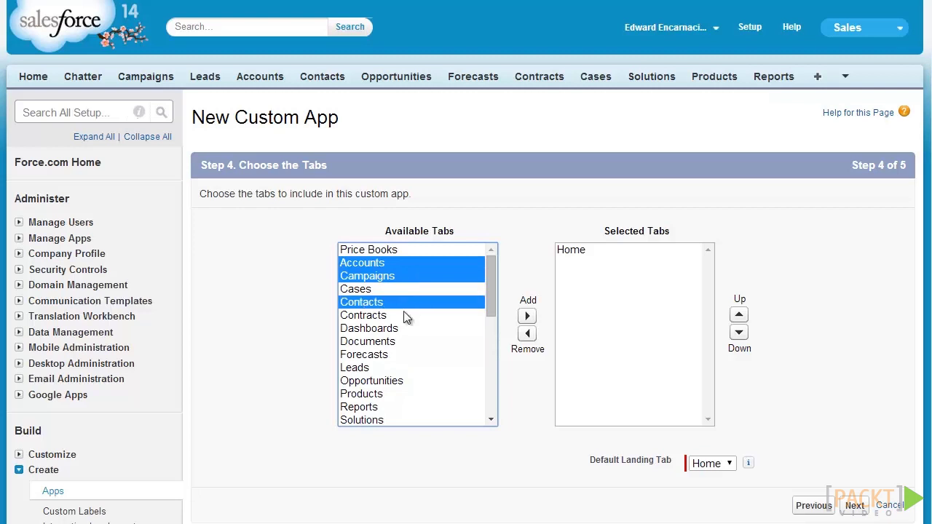
ctrl+click(405, 315)
click(527, 316)
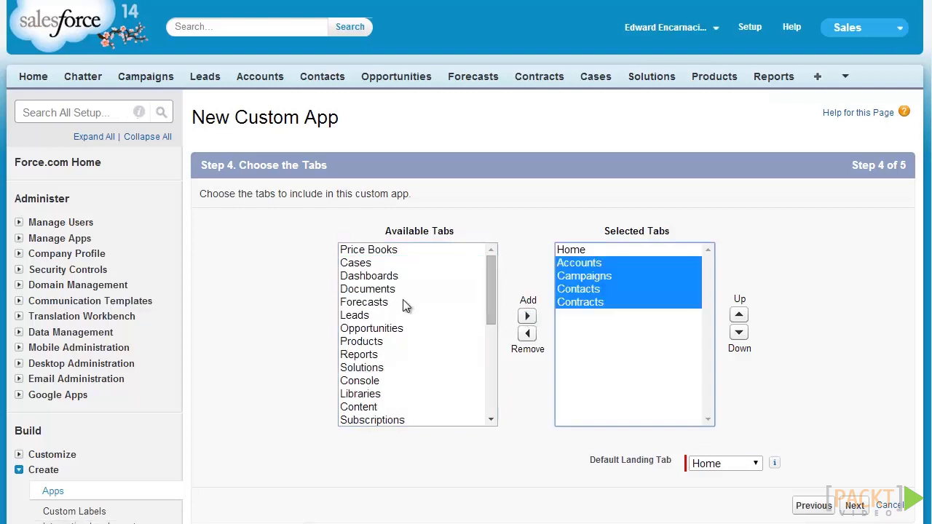
click(404, 290)
click(522, 315)
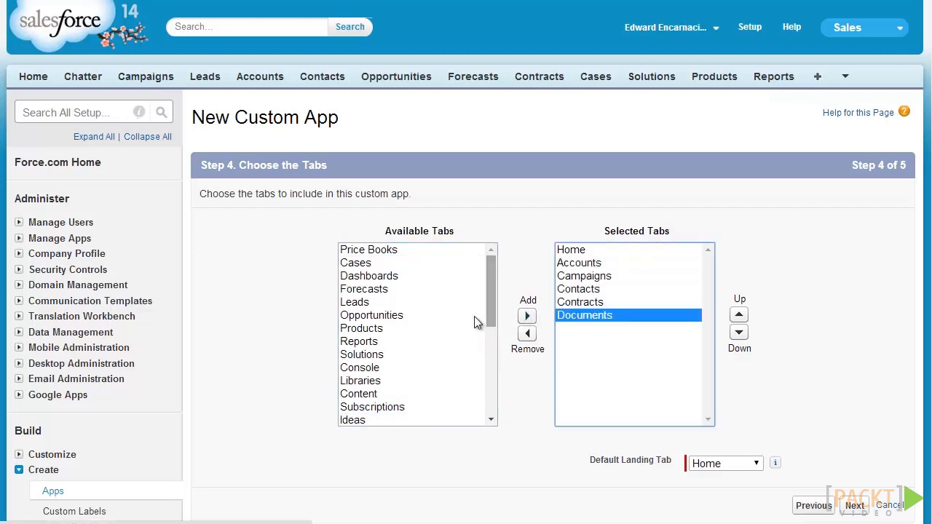
Step: Add the custom Shipments and USPS Lookup tabs to the app's selected tabs
drag(492, 285, 428, 405)
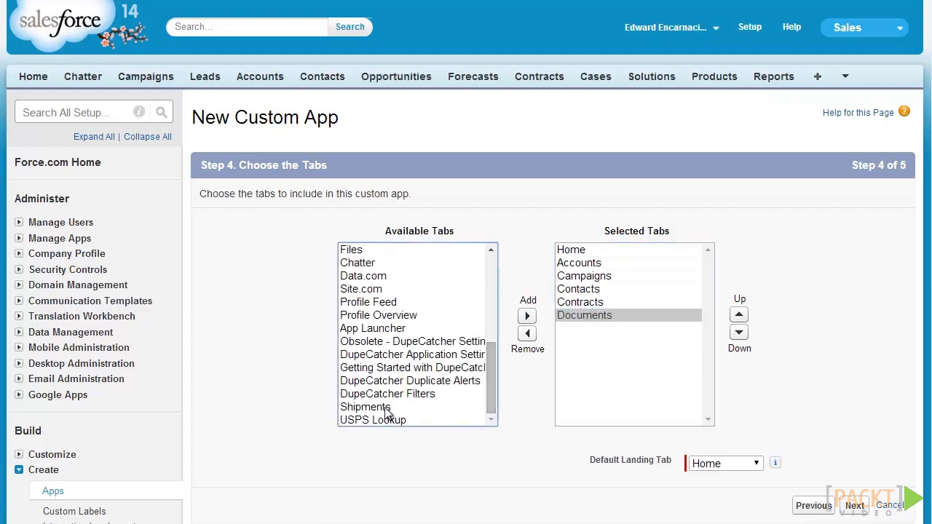
click(387, 409)
ctrl+click(398, 421)
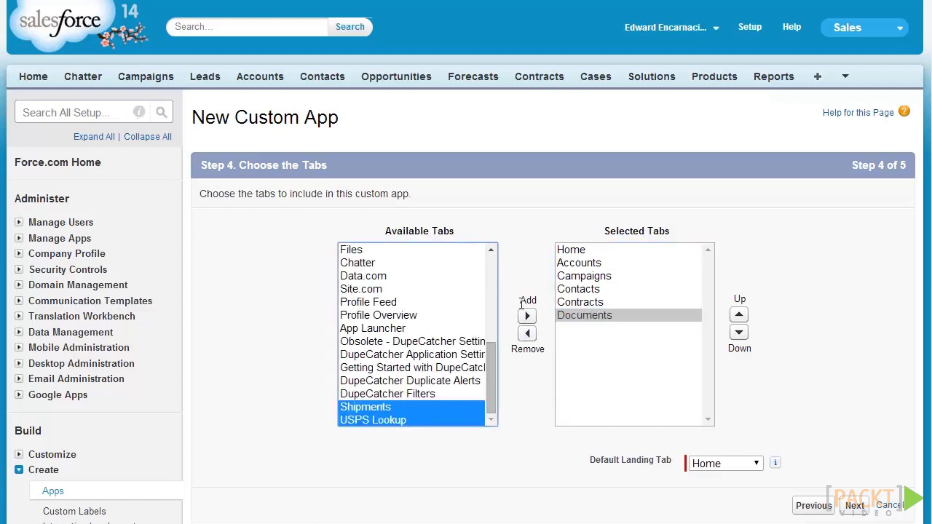
click(527, 315)
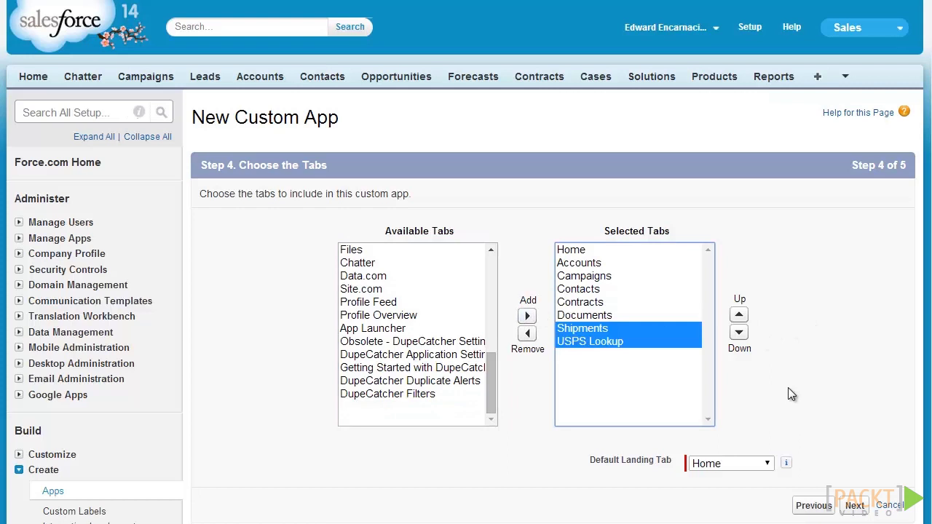
Step: Set the app's default landing tab to Shipments and proceed to the profile assignment step
scroll(787, 392, down, 2)
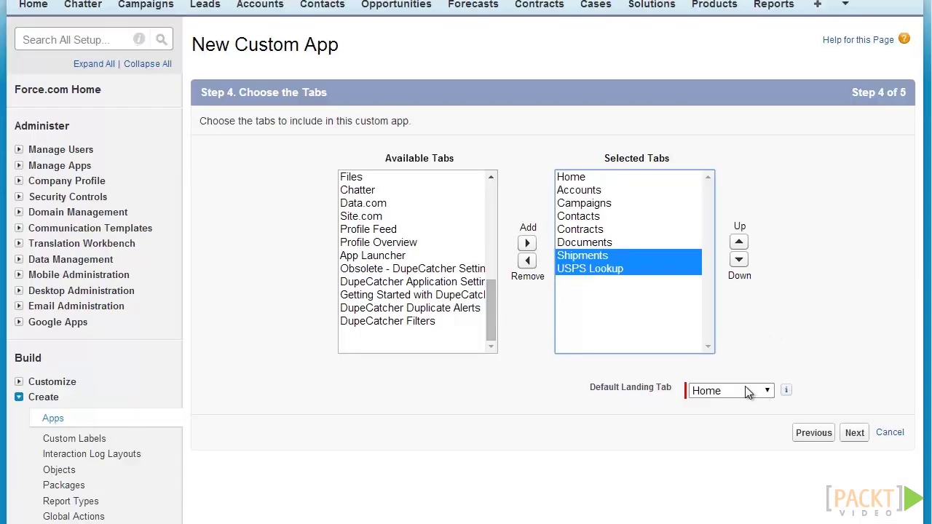
click(748, 393)
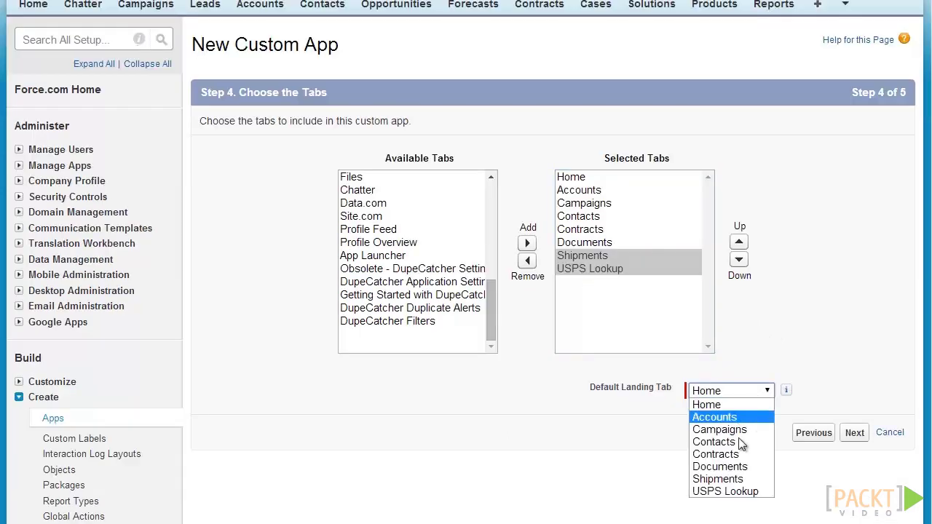
click(730, 479)
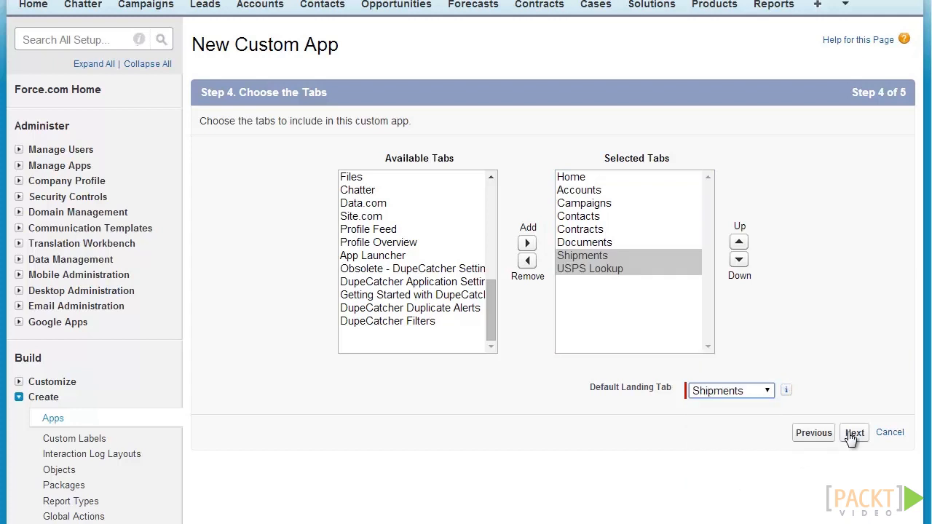
click(852, 435)
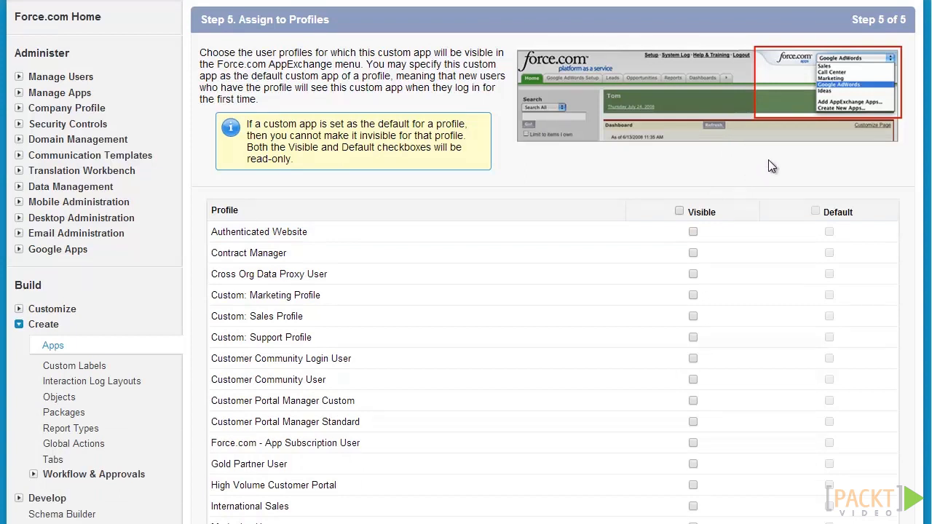
Step: Make the custom app visible to all user profiles
click(679, 211)
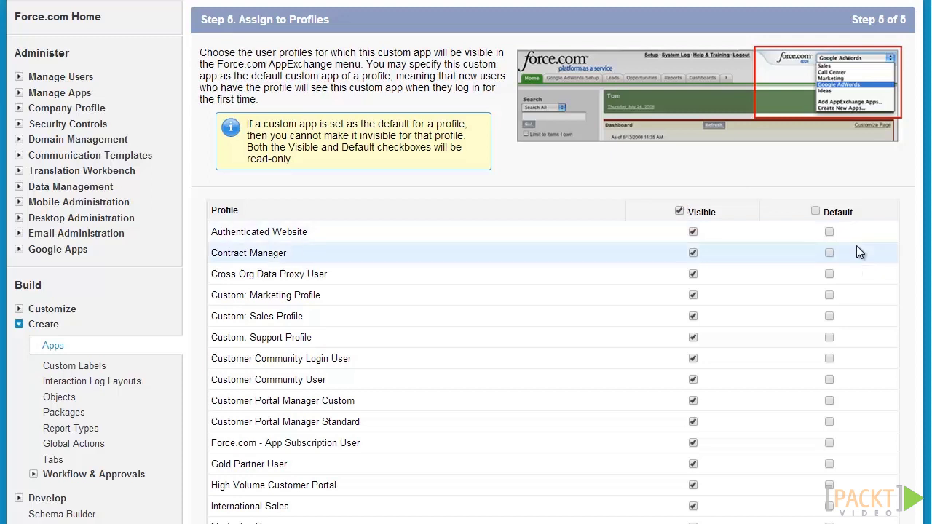
scroll(856, 245, down, 3)
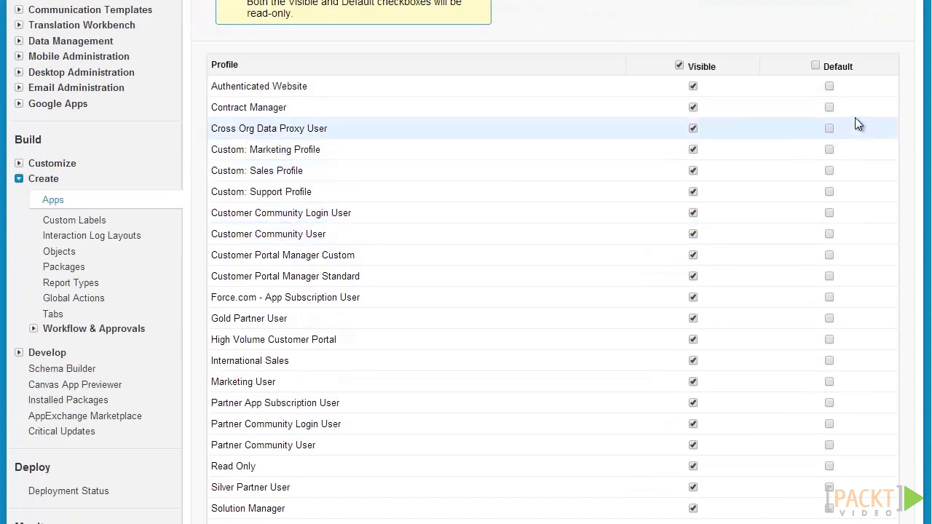
scroll(841, 173, up, 6)
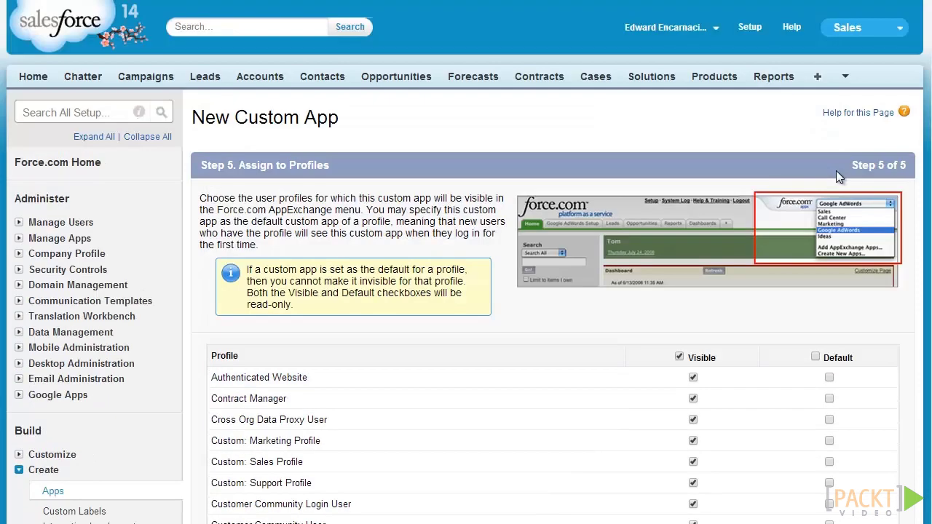
scroll(836, 175, down, 2)
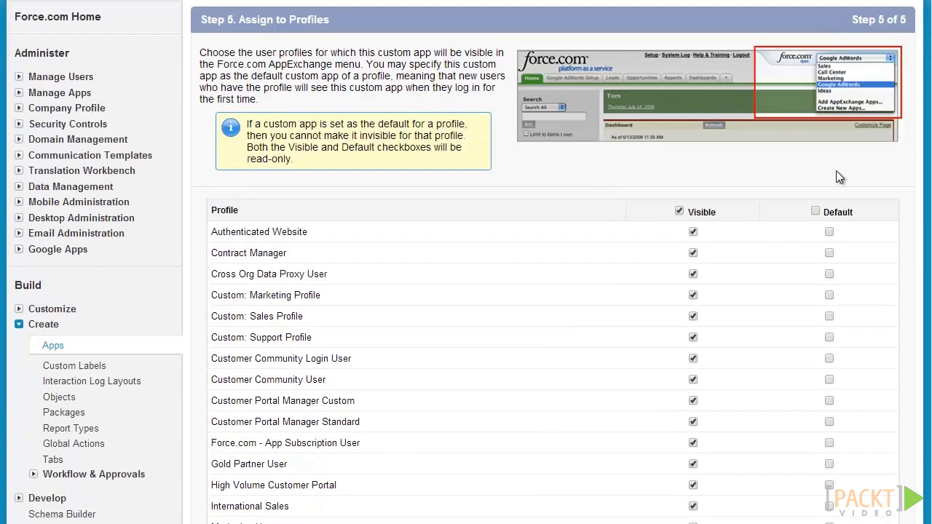
Step: Set the app as the default for the Custom: Sales Profile and save the new custom app
click(829, 316)
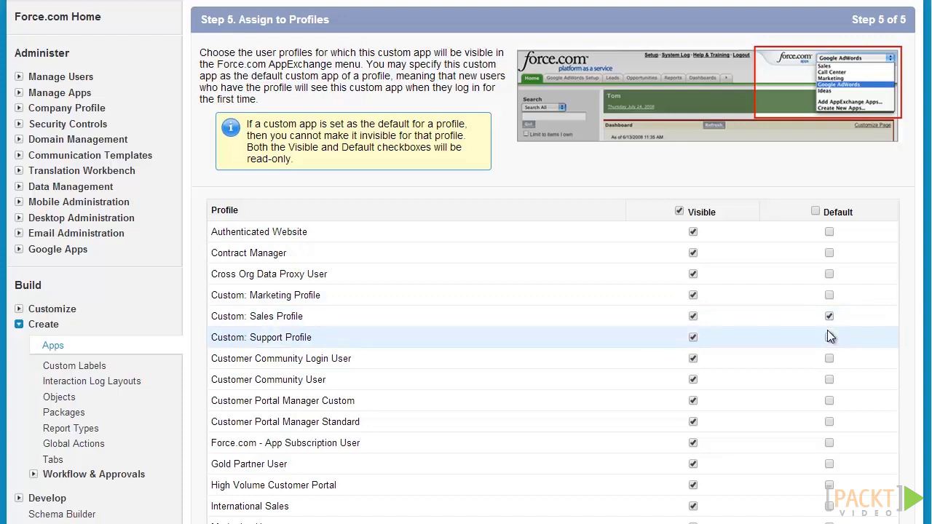
scroll(865, 298, down, 6)
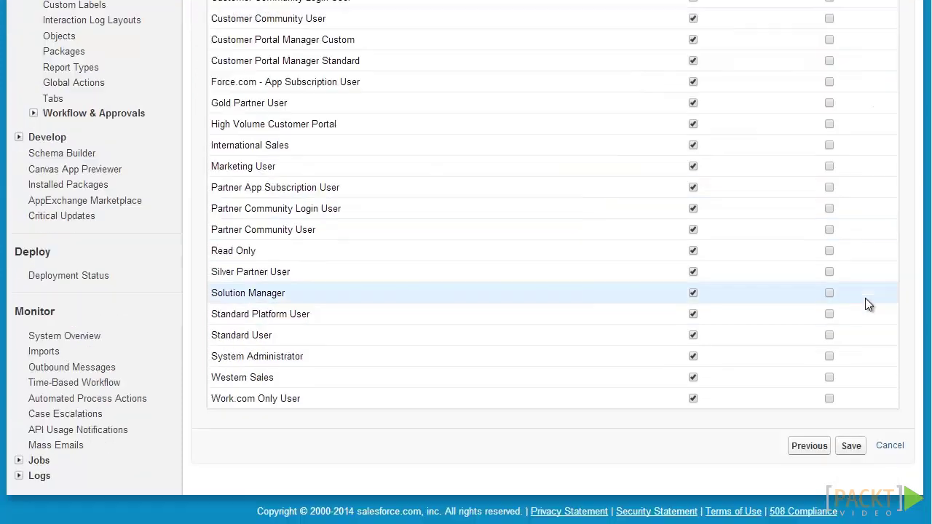
click(852, 446)
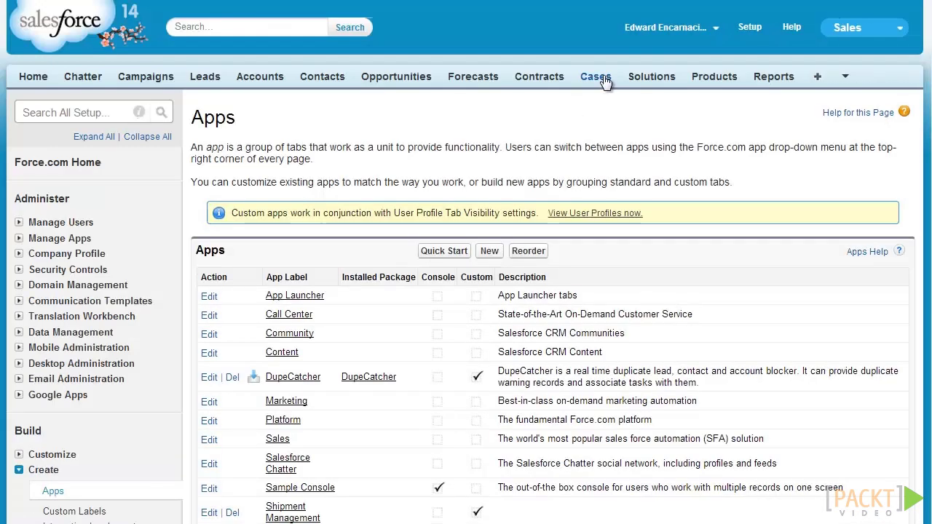
Step: Switch from the Sales app to the Shipment Management app
click(874, 28)
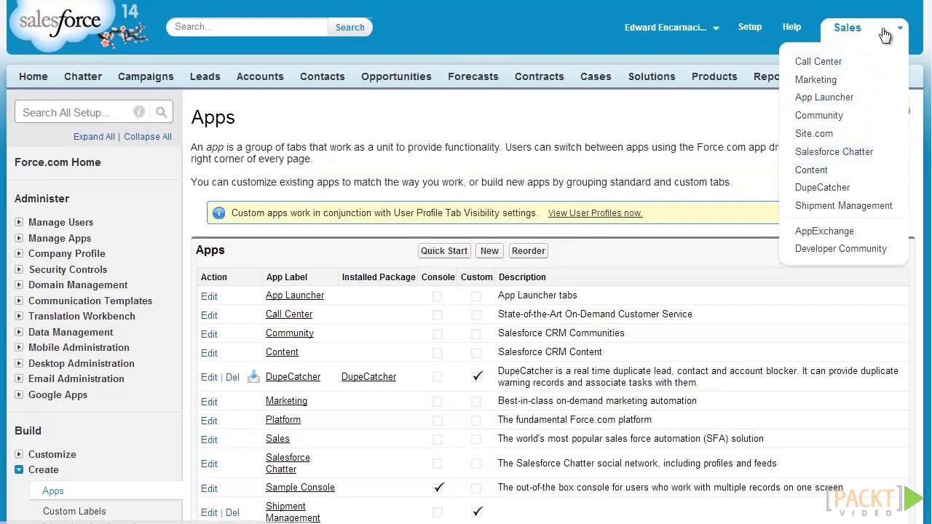
click(866, 207)
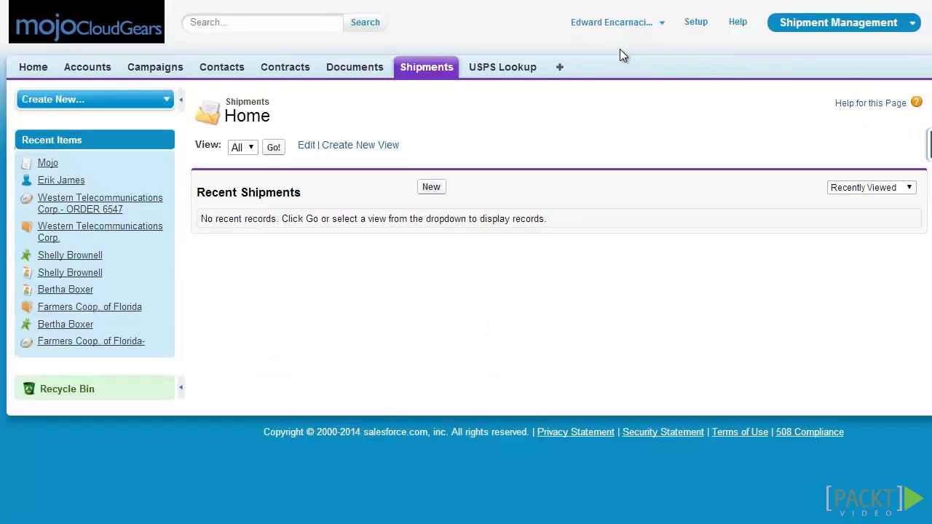